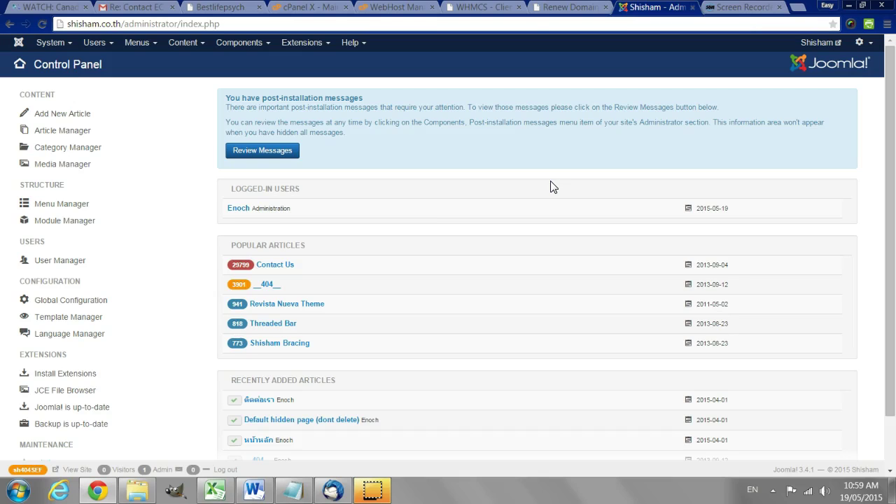
Step: Open the Language Manager's Installed Languages - Site list via Extensions
click(310, 45)
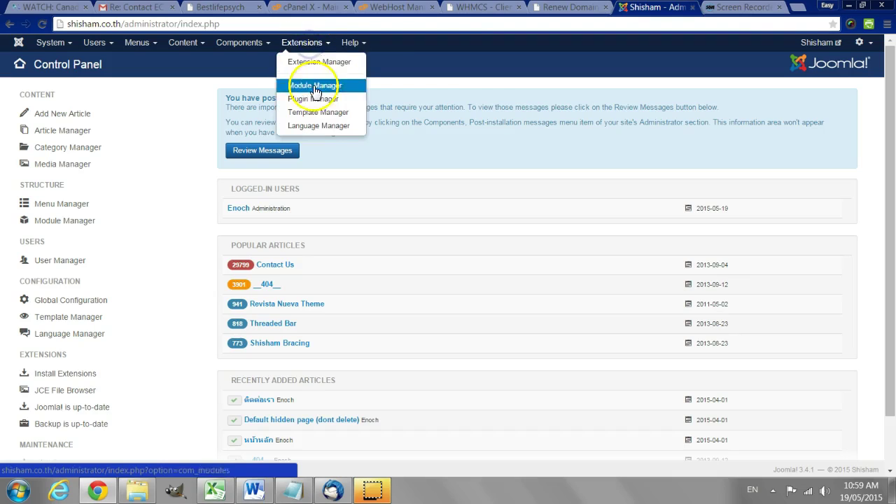
click(318, 130)
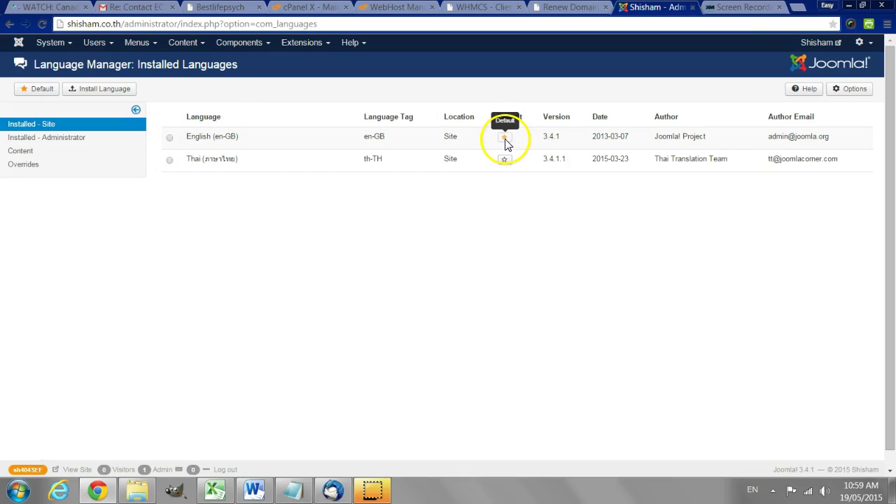
Step: Install the Chinese Simplified language pack from the downloadable language list
click(91, 96)
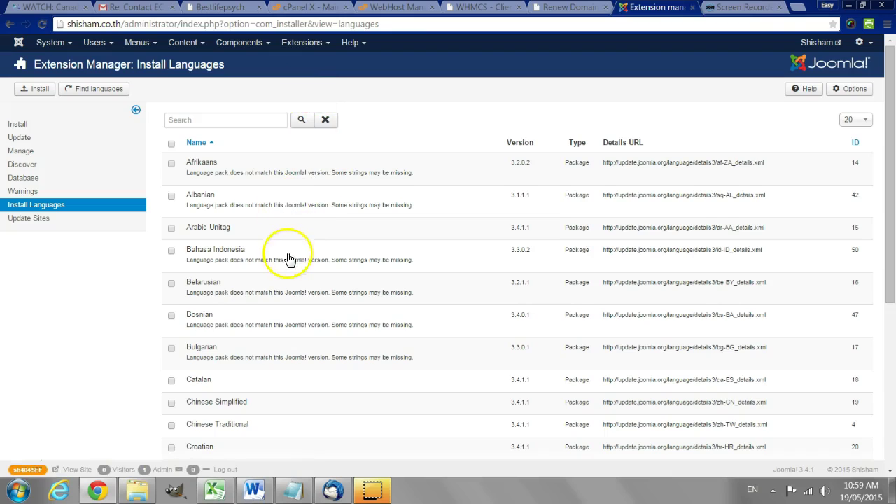
scroll(289, 259, down, 2)
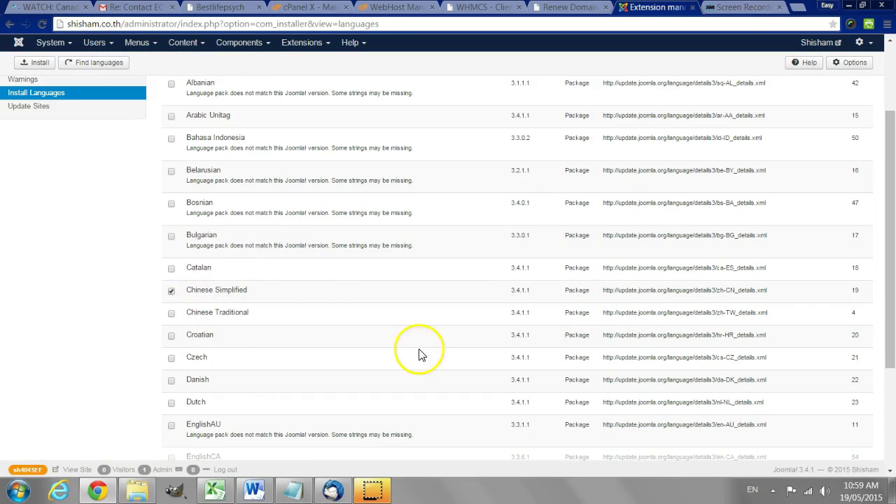
scroll(392, 330, up, 2)
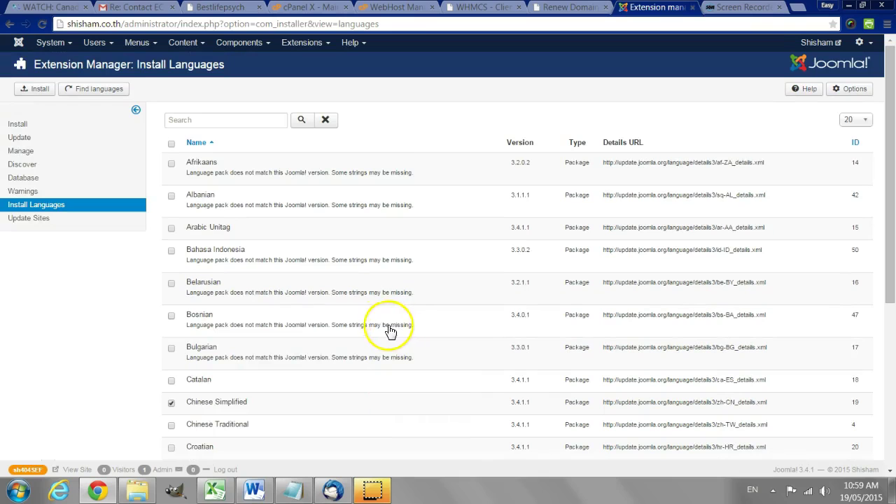
click(36, 88)
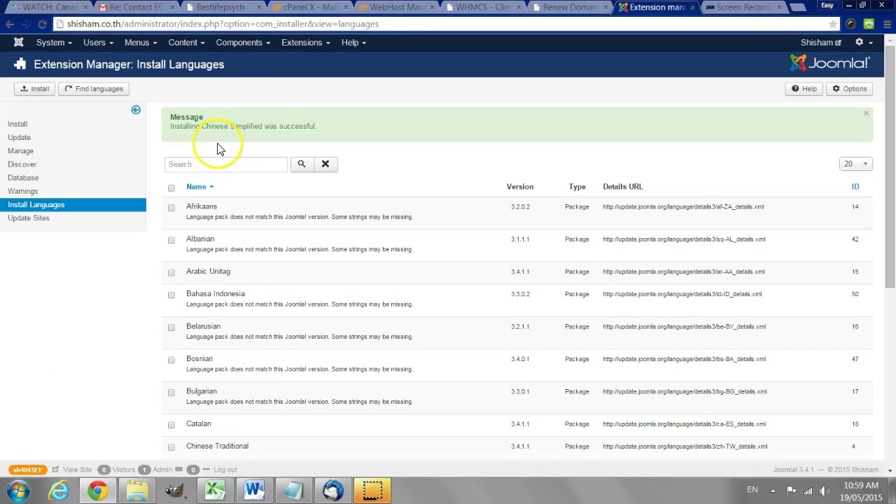
Step: Return to the Language Manager and switch to the Content Languages list
click(21, 151)
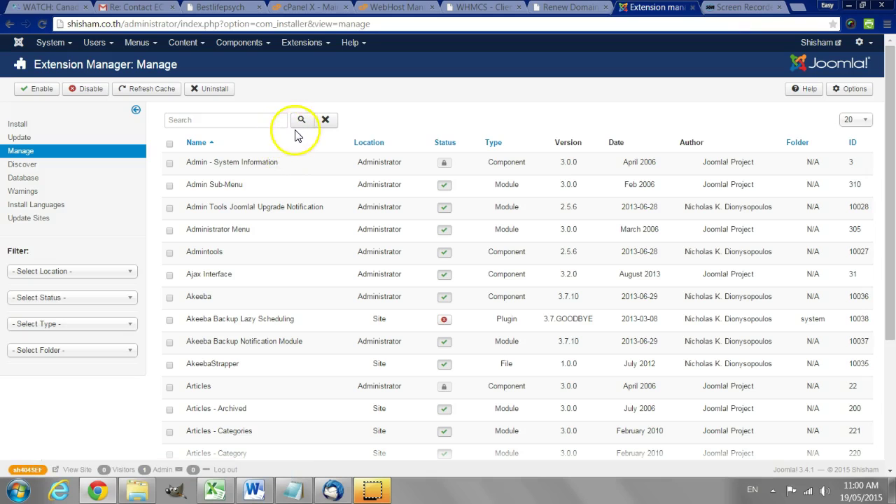
click(305, 53)
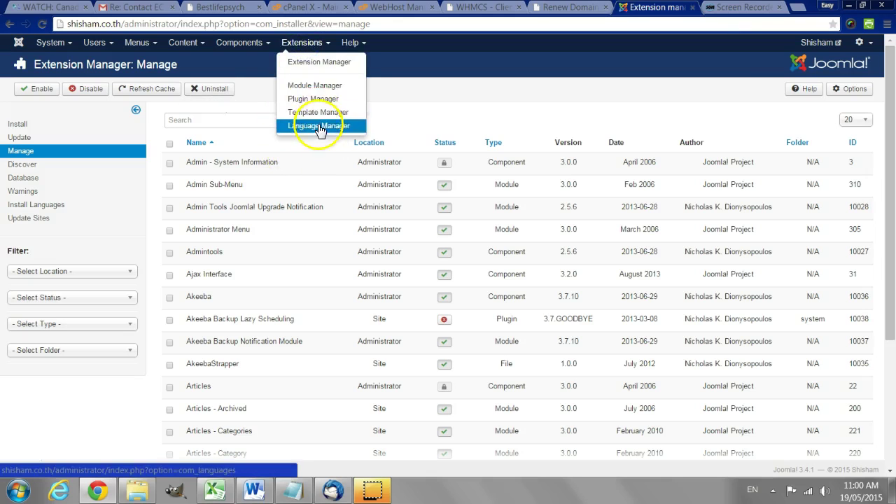
click(316, 128)
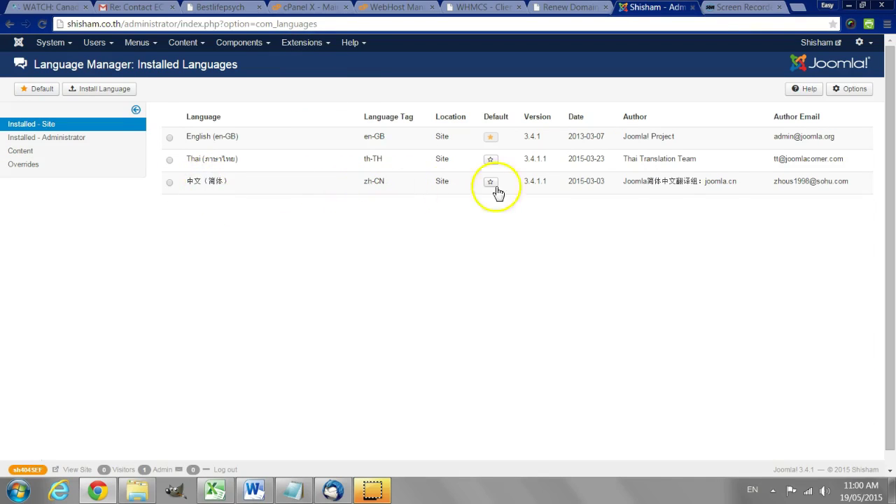
click(34, 154)
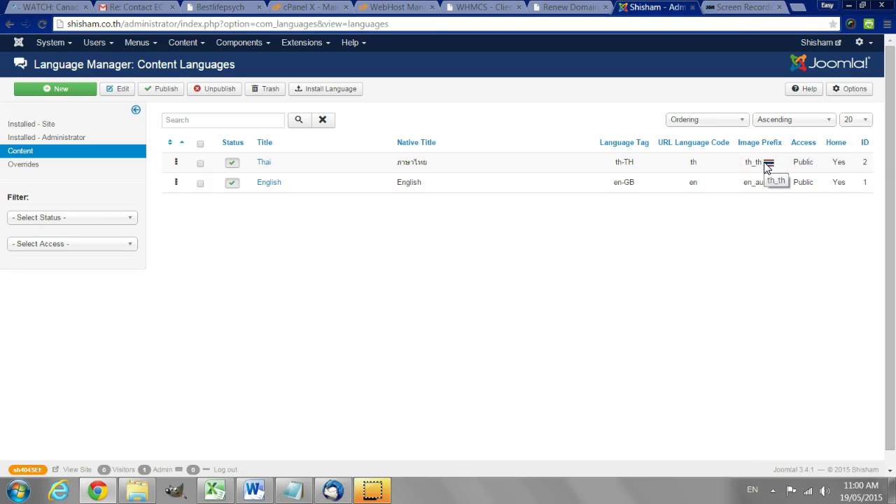
Step: Start a new content language and enter the title 'Chinese'
click(55, 89)
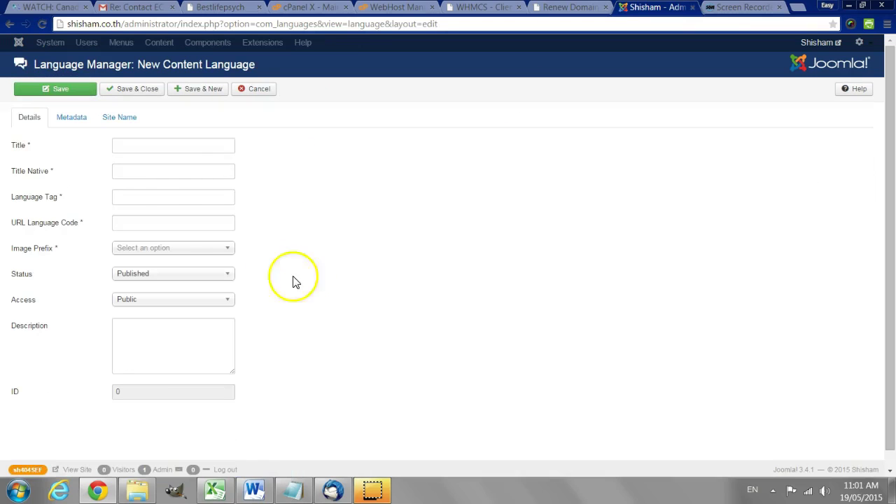
click(140, 144)
text(Chinese)
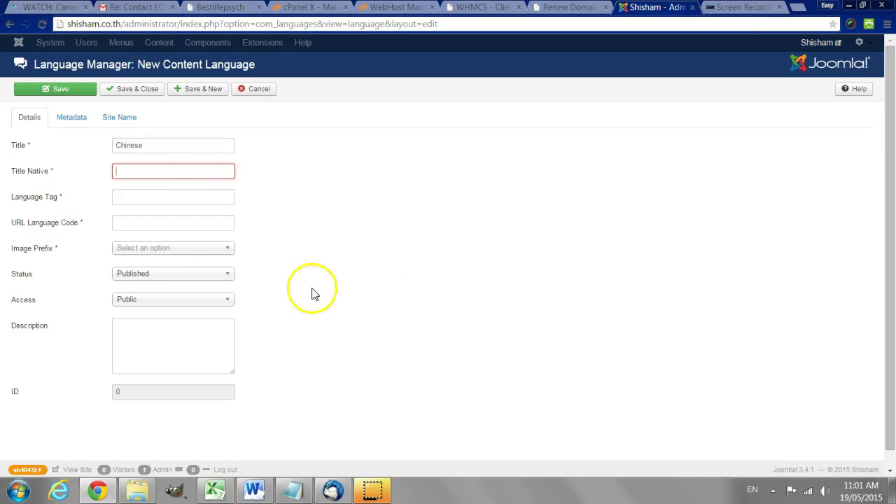
Step: Enter the native title 中文 using the Chinese pinyin input, then switch back to English
click(753, 490)
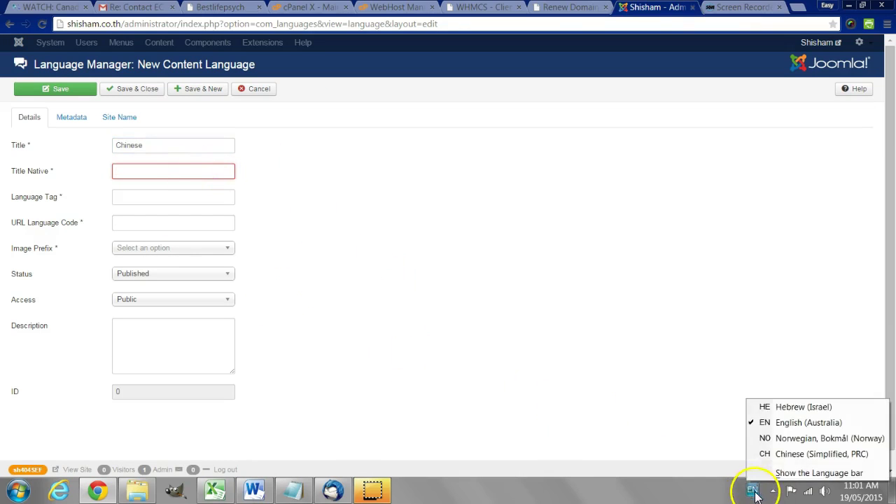
click(770, 452)
click(145, 169)
text(zhon)
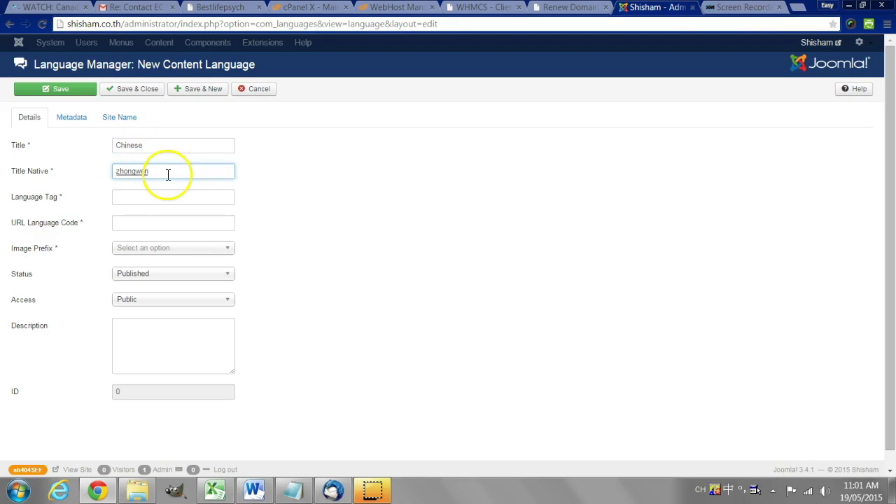
text(gwen)
key(space)
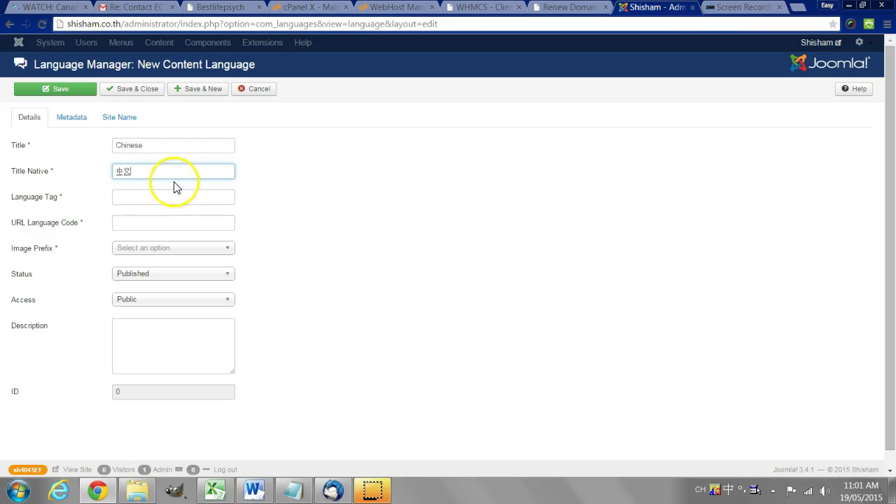
click(169, 195)
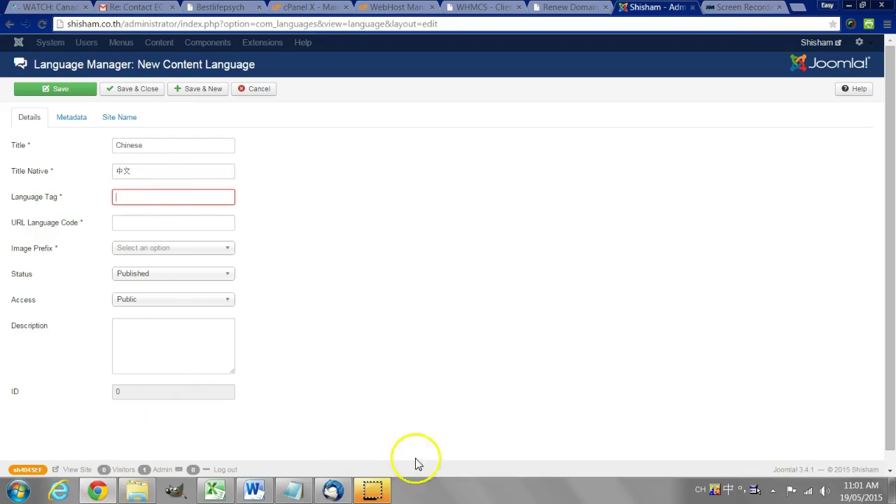
click(703, 489)
click(711, 423)
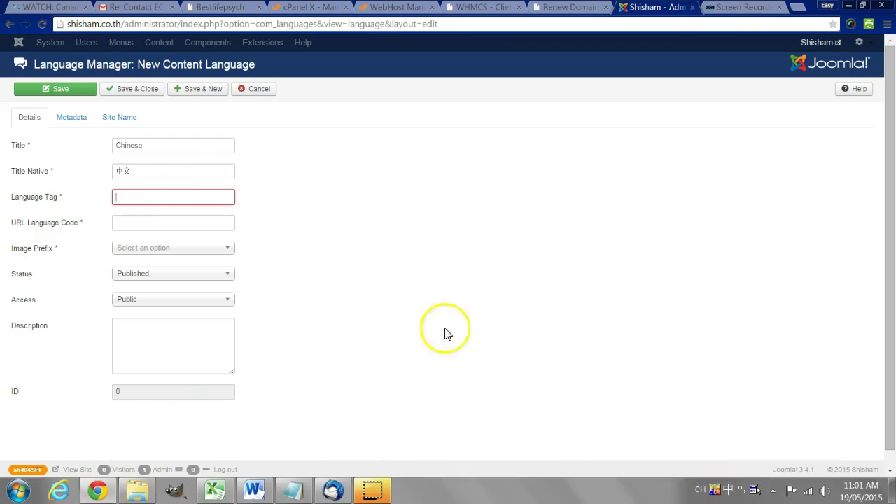
Step: Fill in language tag ch-ZH and URL language code cn
click(147, 195)
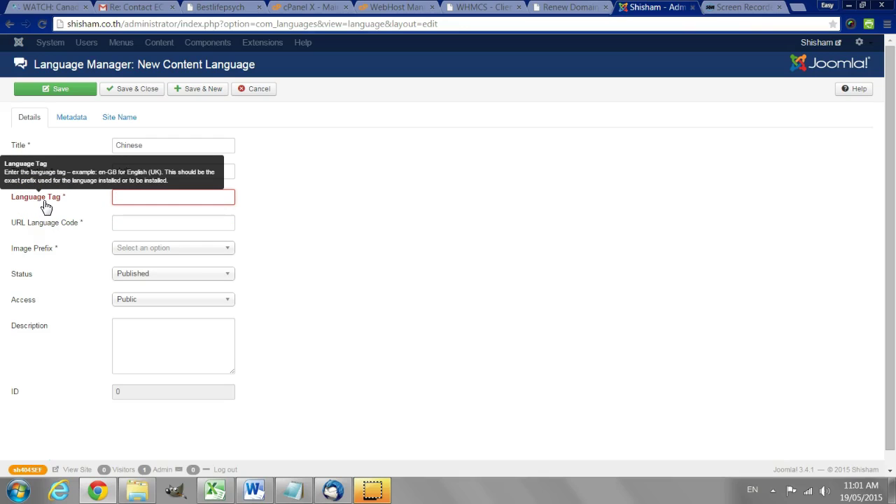
click(341, 200)
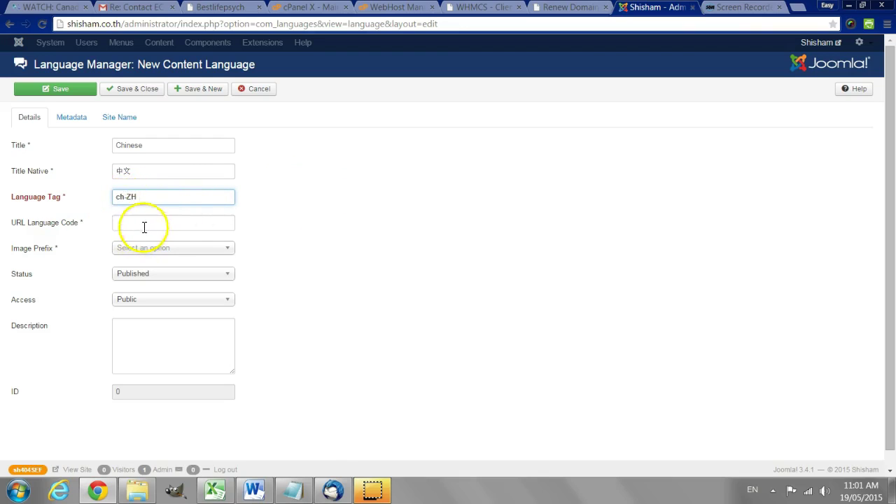
click(144, 224)
mouse_move(59, 231)
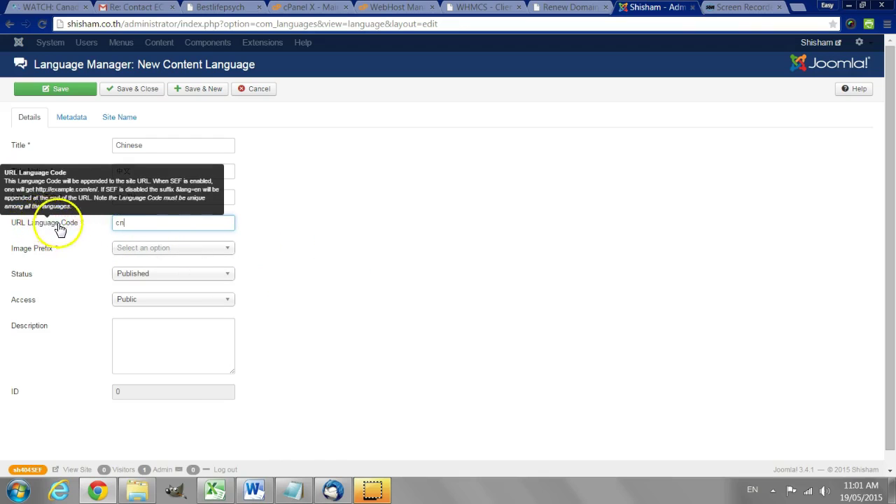
Step: Set the image prefix to zh_cn and change the language tag from ch-ZH to zh-CN
click(168, 246)
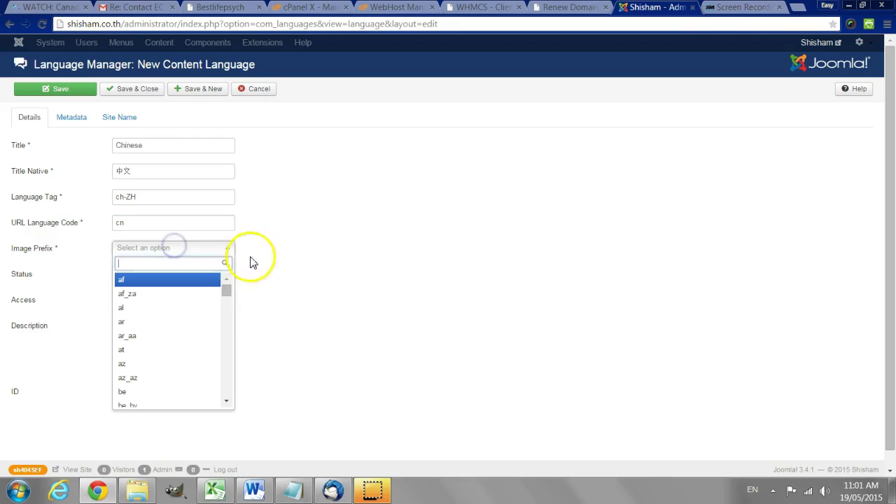
scroll(226, 290, down, 8)
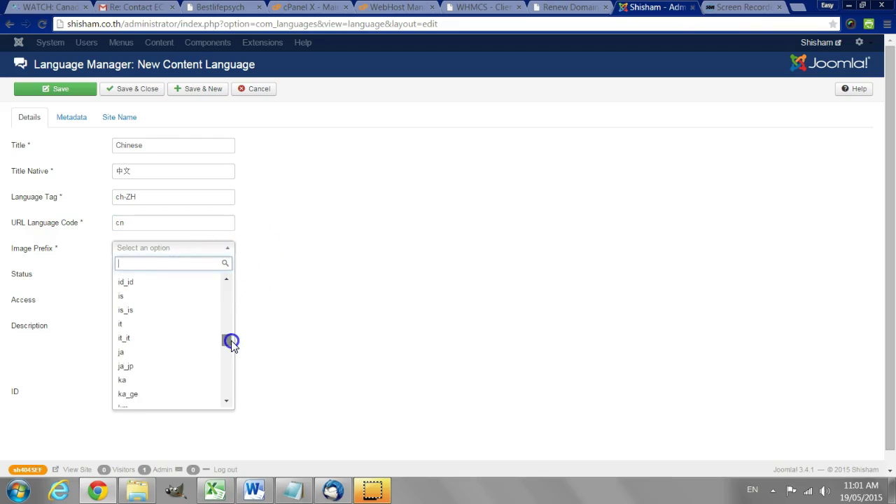
drag(226, 321, 226, 307)
scroll(226, 306, up, 2)
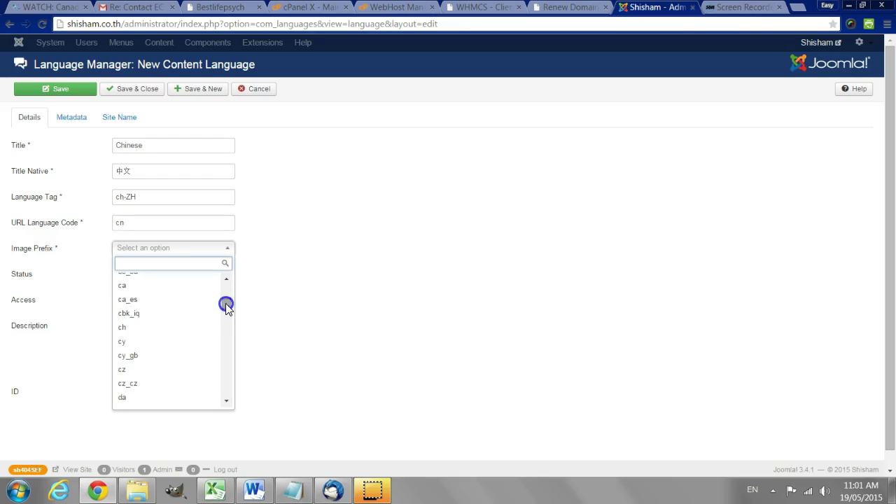
click(122, 329)
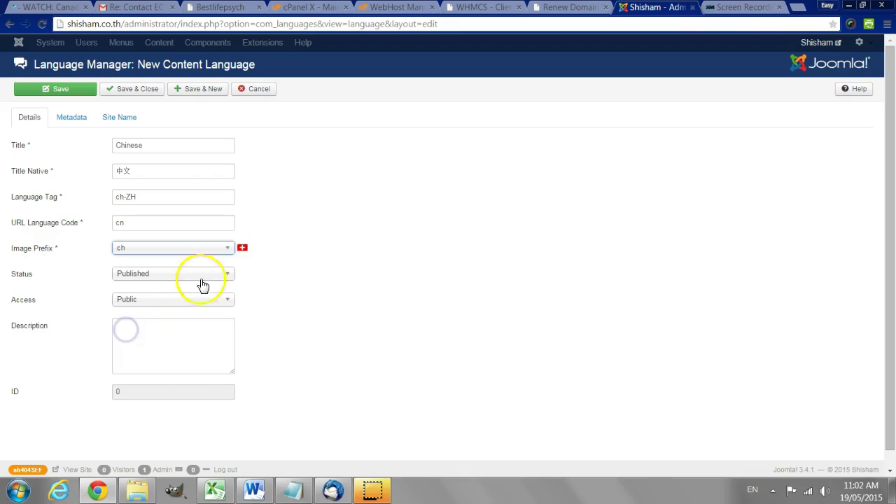
click(226, 249)
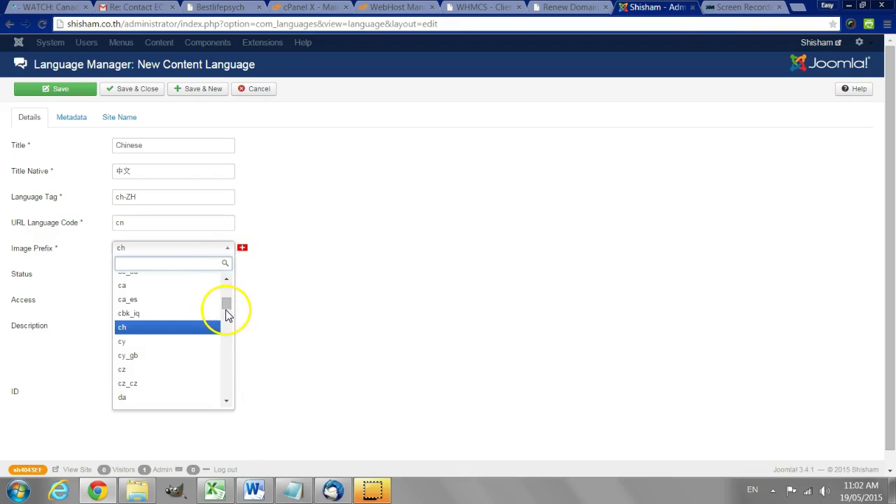
click(123, 369)
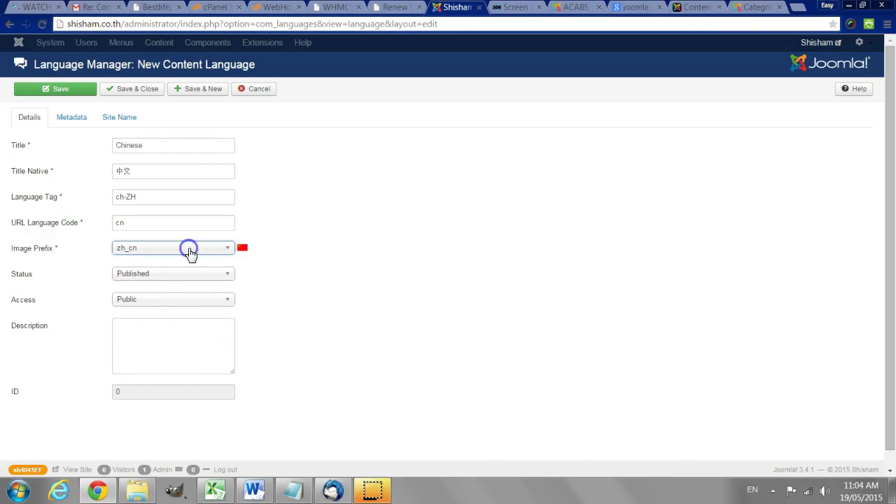
click(189, 250)
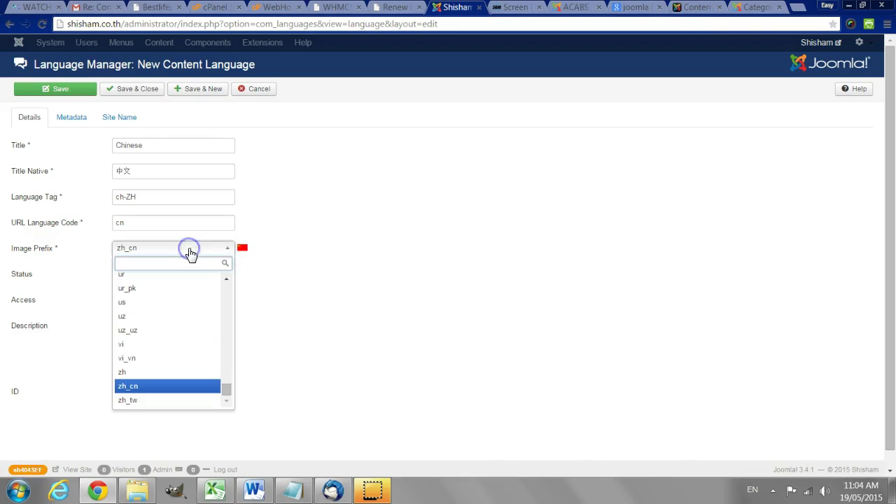
click(188, 250)
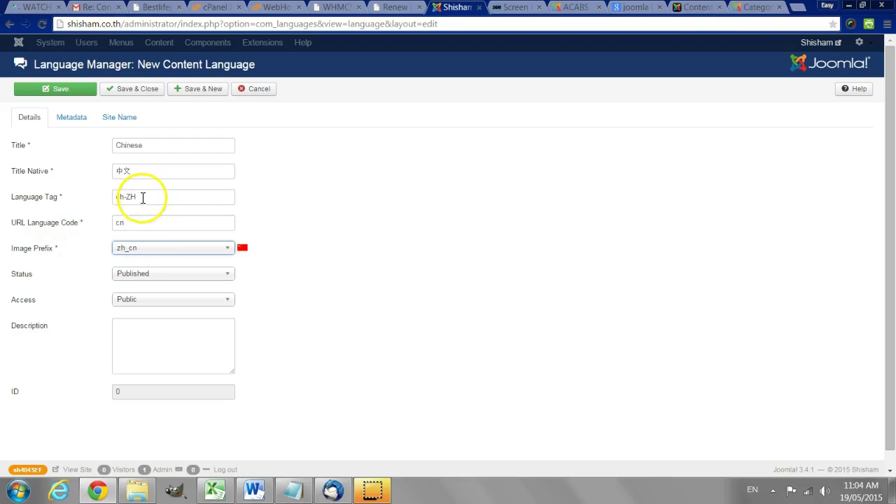
drag(145, 197, 97, 197)
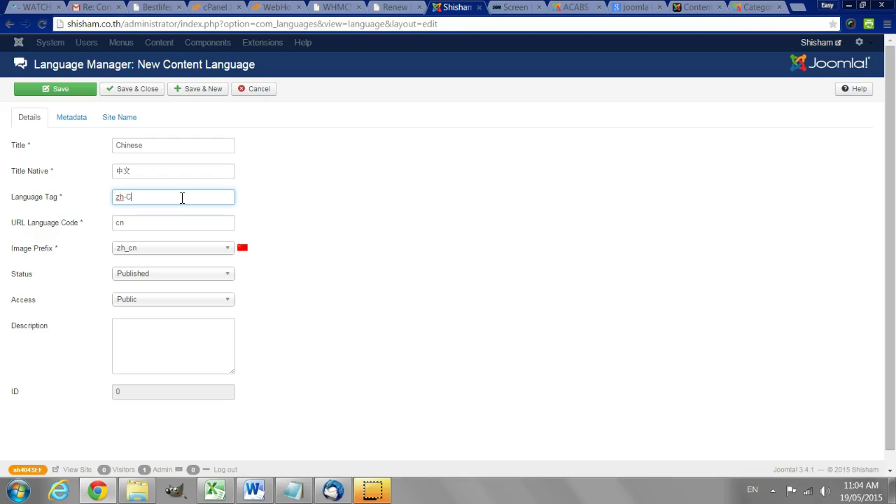
click(345, 300)
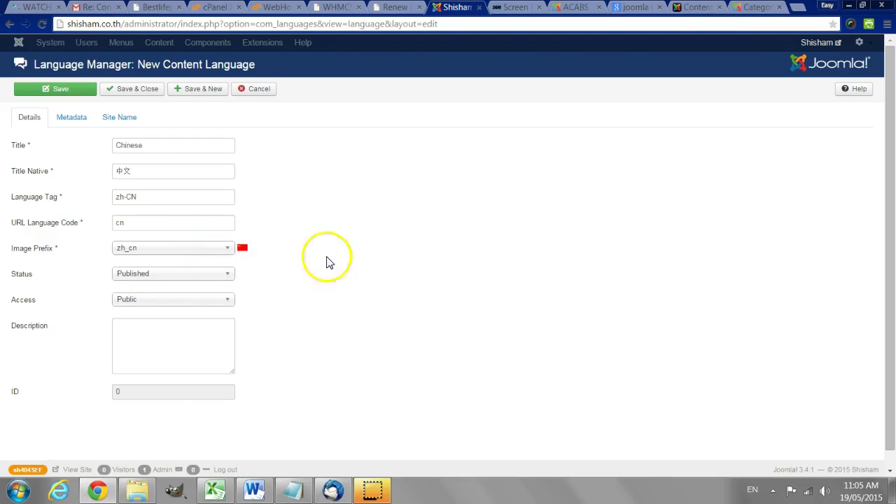
Step: Save and close the Chinese content language (zh-CN, cn, zh_cn flag)
click(133, 91)
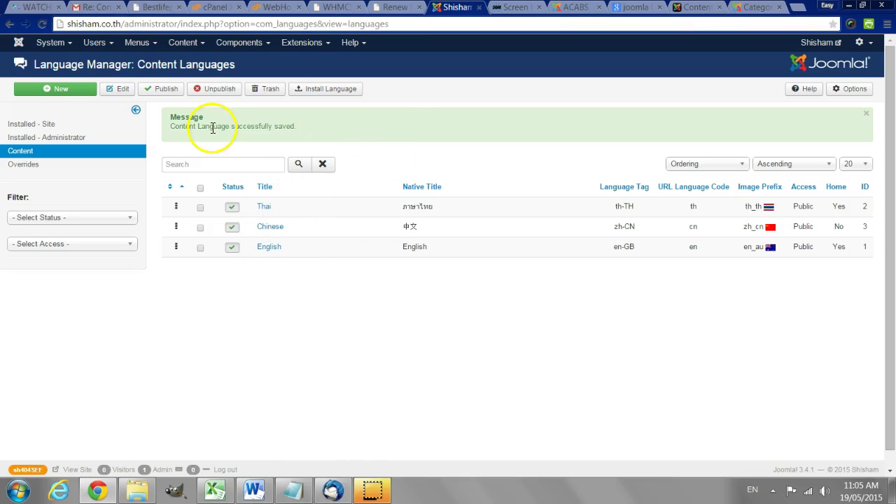
Step: Keep the Hidden Menu's 'Default hidden page (dont delete)' item at language All and save it
click(138, 47)
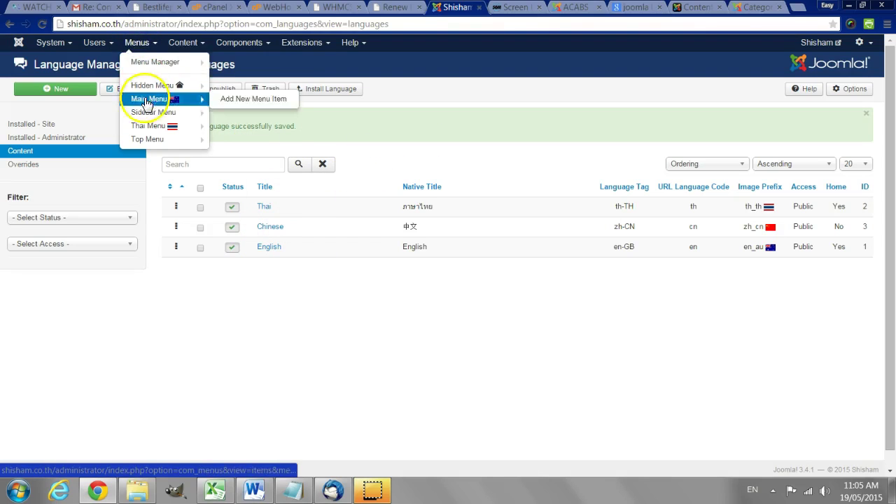
mouse_move(162, 90)
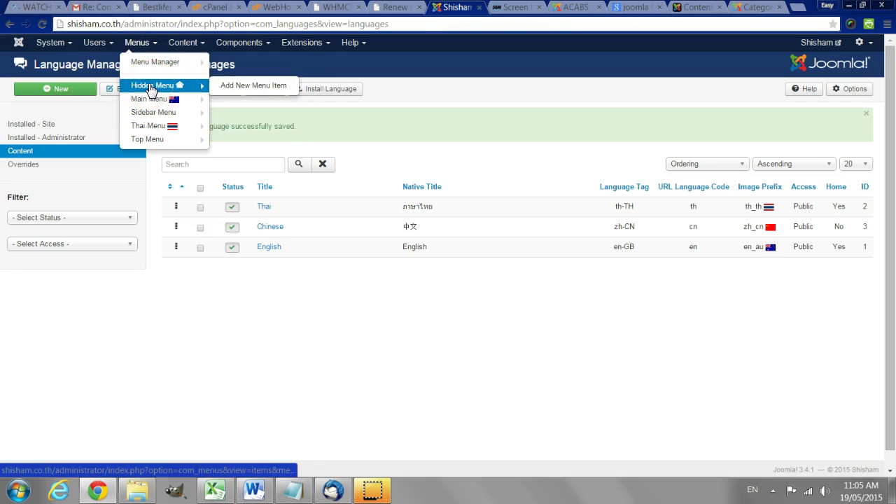
click(151, 87)
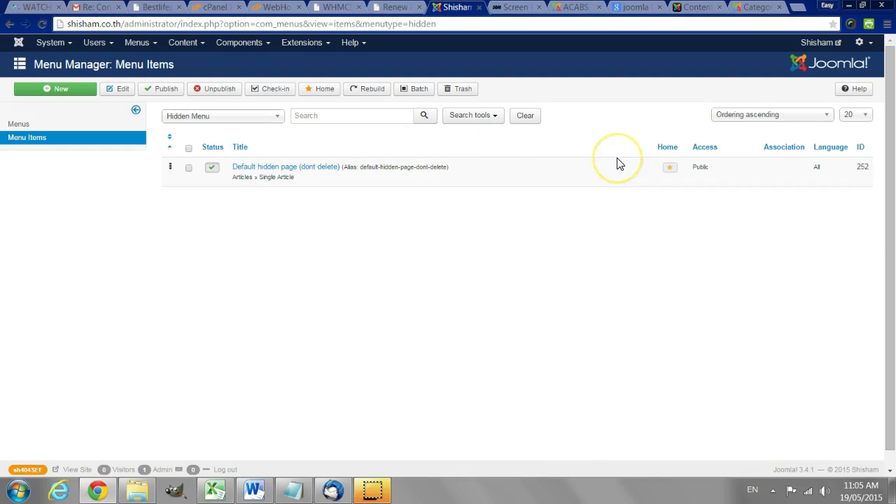
click(670, 168)
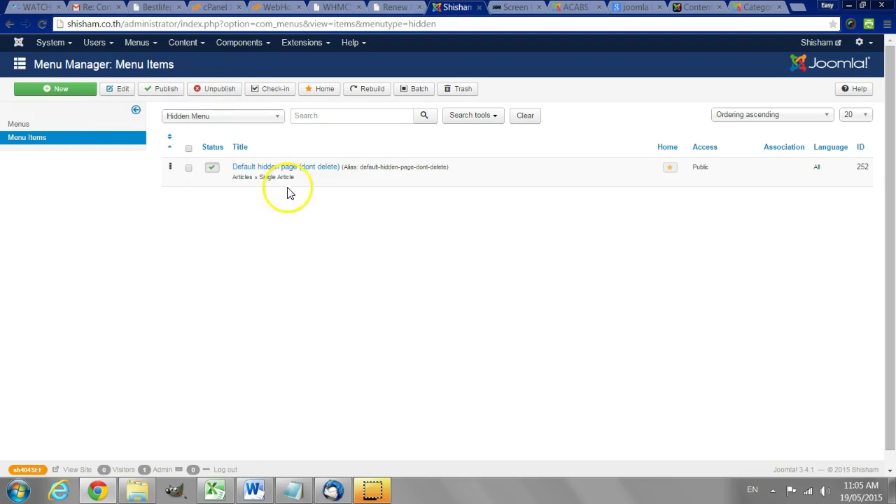
click(295, 167)
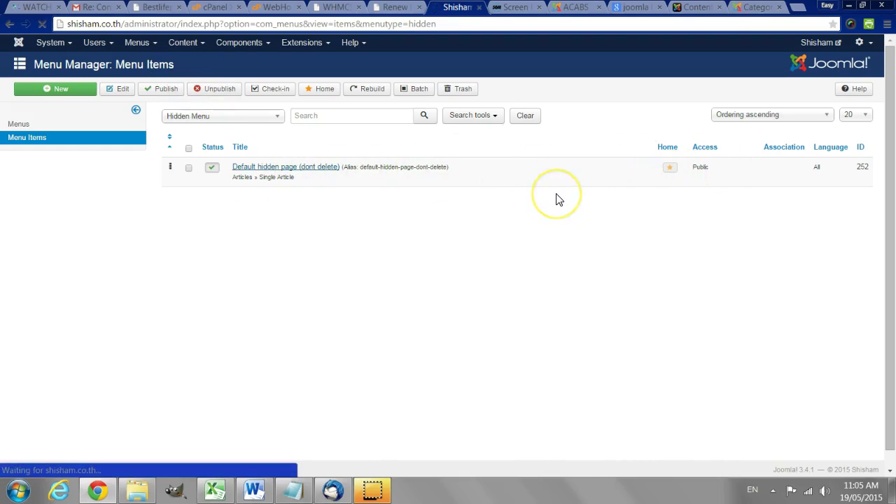
click(449, 204)
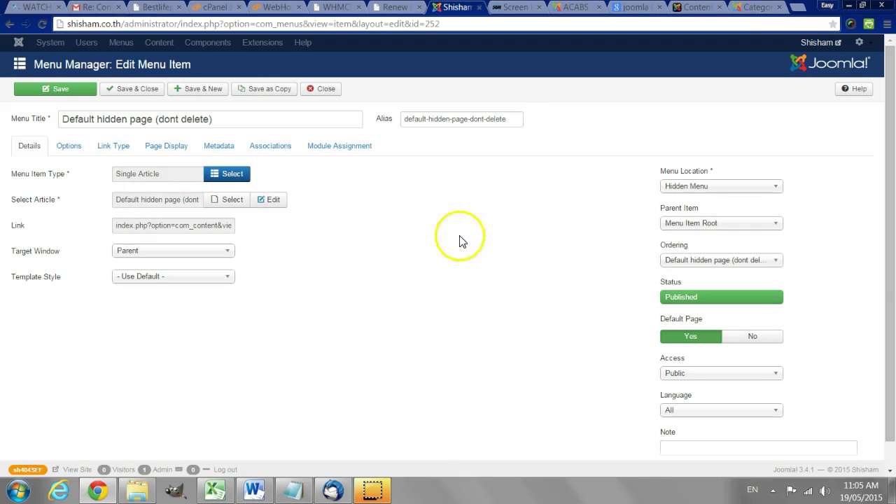
click(689, 411)
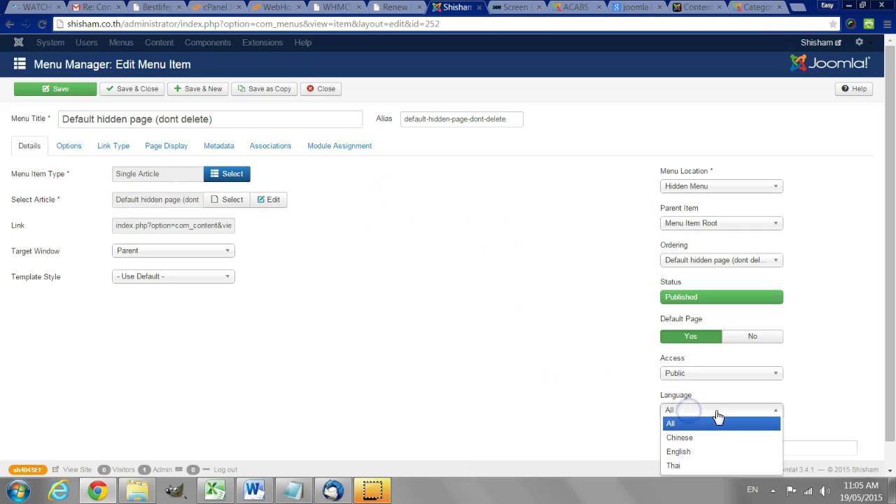
click(622, 404)
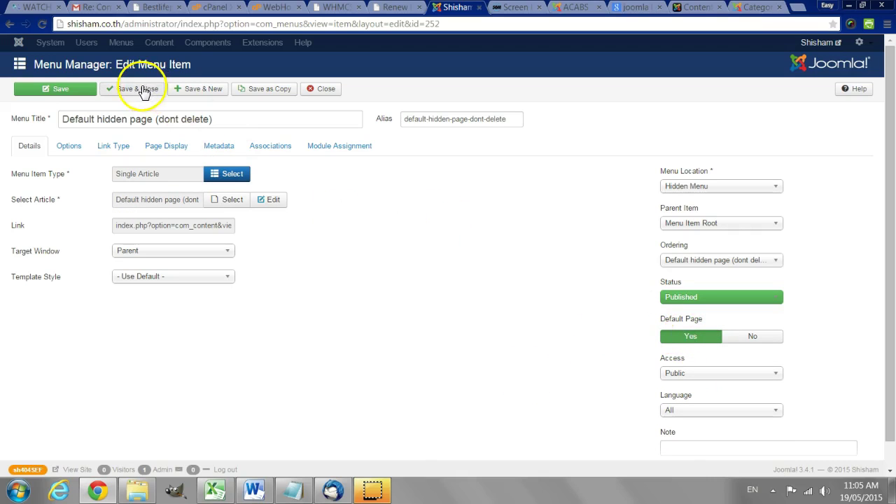
click(133, 89)
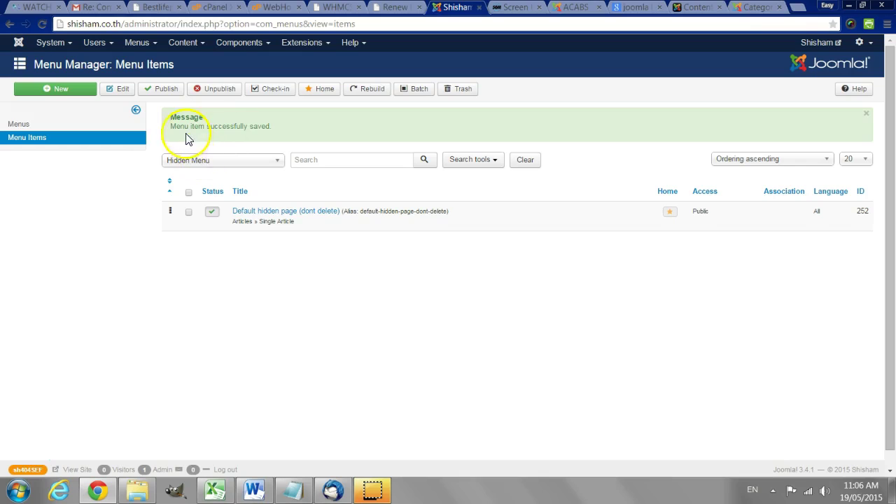
Step: View the items listed in the Main Menu
click(150, 43)
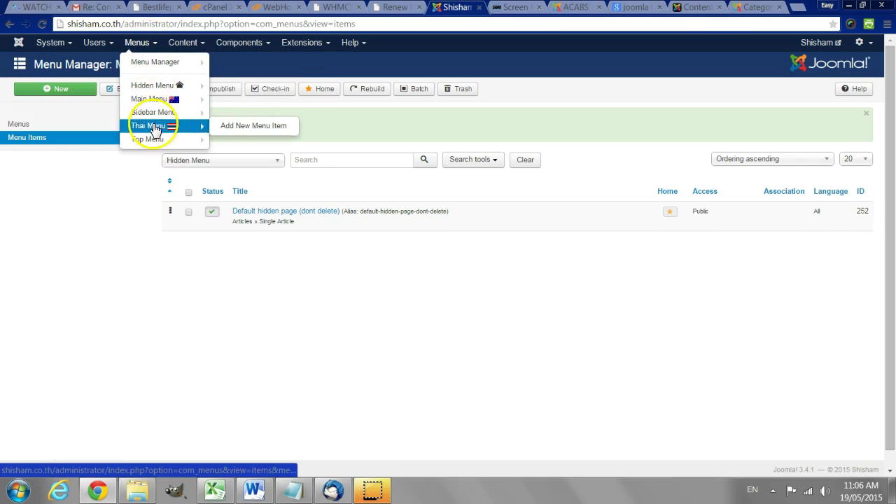
mouse_move(152, 104)
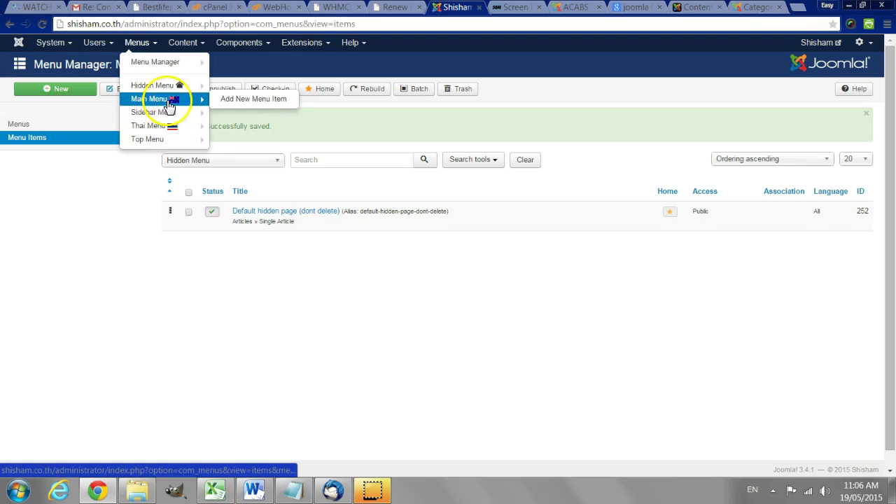
click(161, 99)
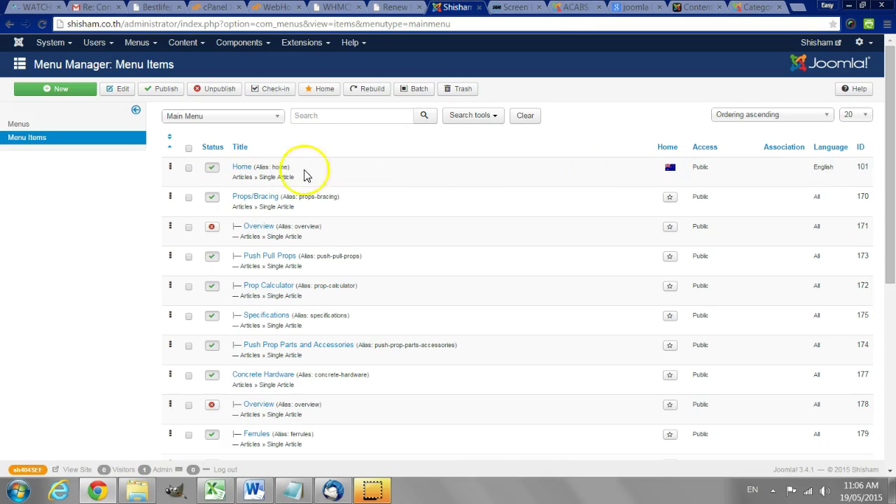
Step: Start adding a new menu from the Menus list
click(136, 43)
mouse_move(150, 62)
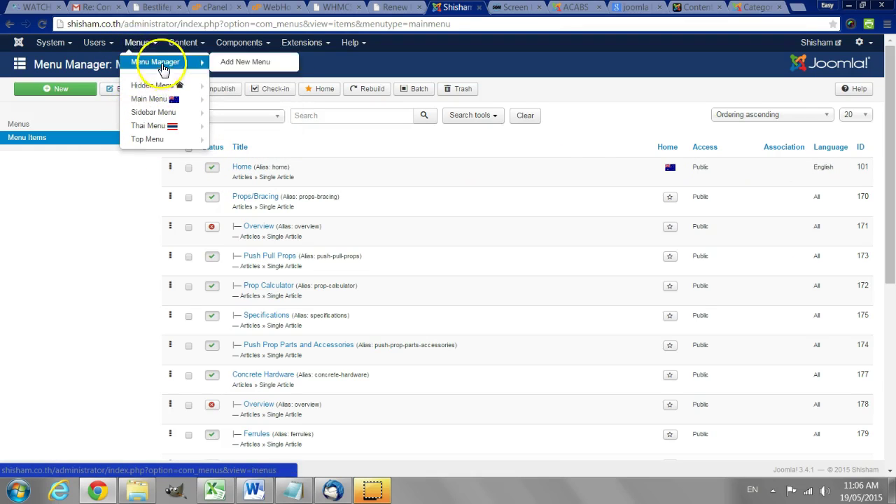
click(220, 61)
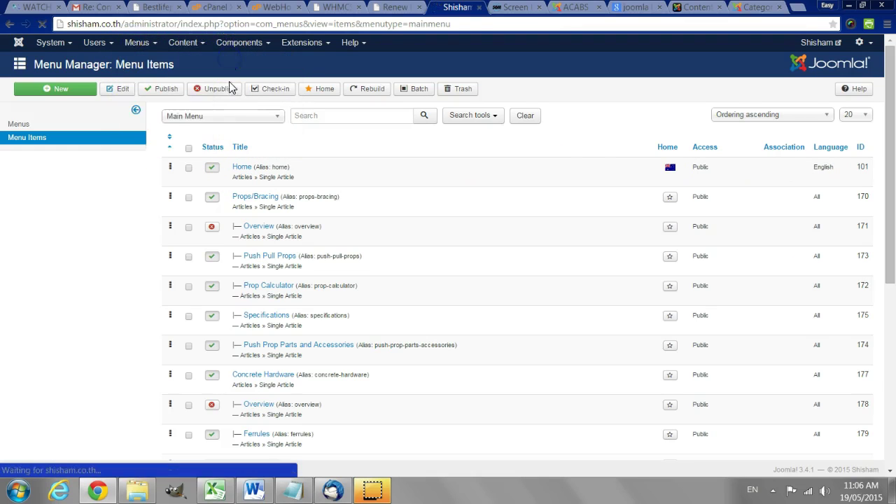
Step: Create and save a menu titled 'Chinese' with menu type chinese-menu
click(178, 156)
text(Chin)
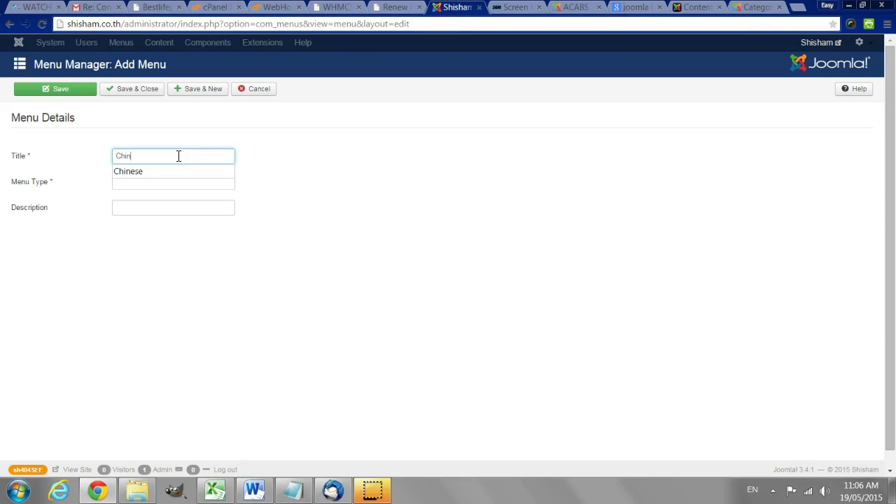
key(Down)
key(Tab)
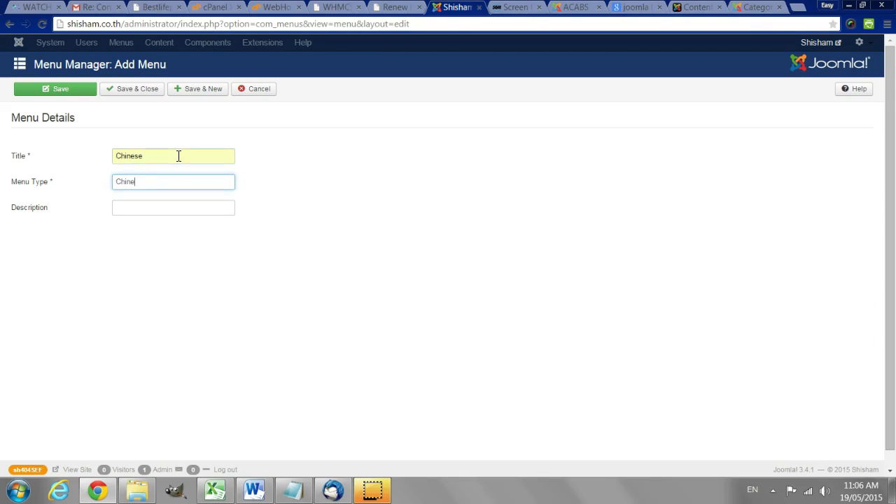
click(128, 91)
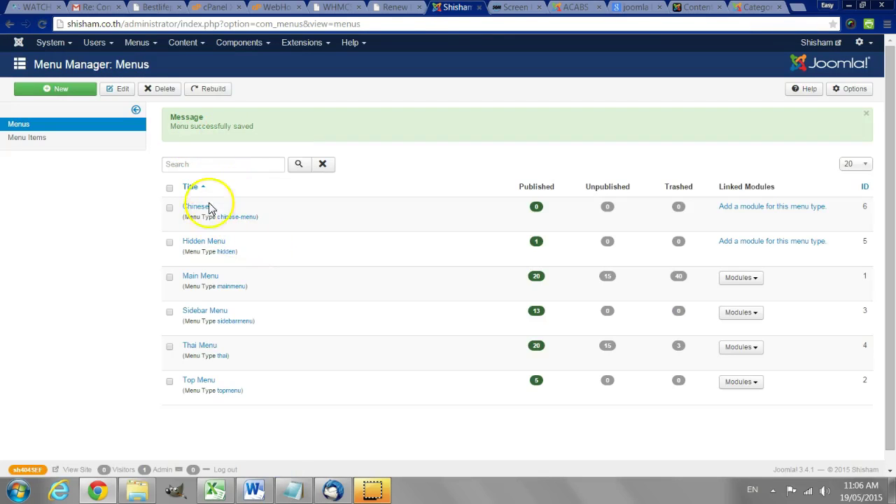
Step: Go from the Chinese menu's new-item page to the Content articles list
click(139, 43)
mouse_move(163, 99)
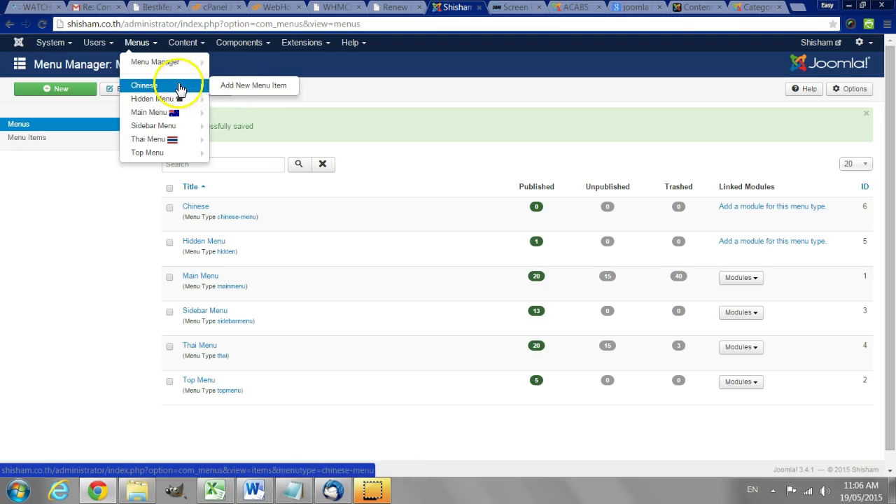
click(246, 87)
click(184, 42)
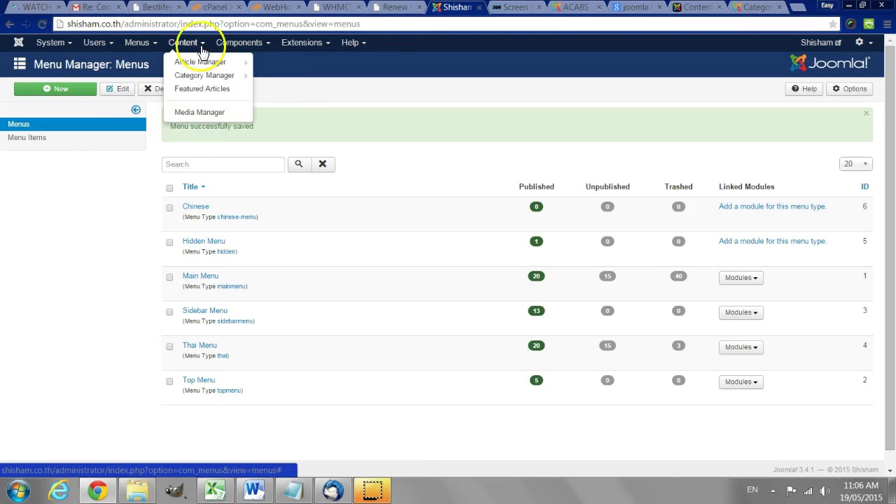
click(191, 60)
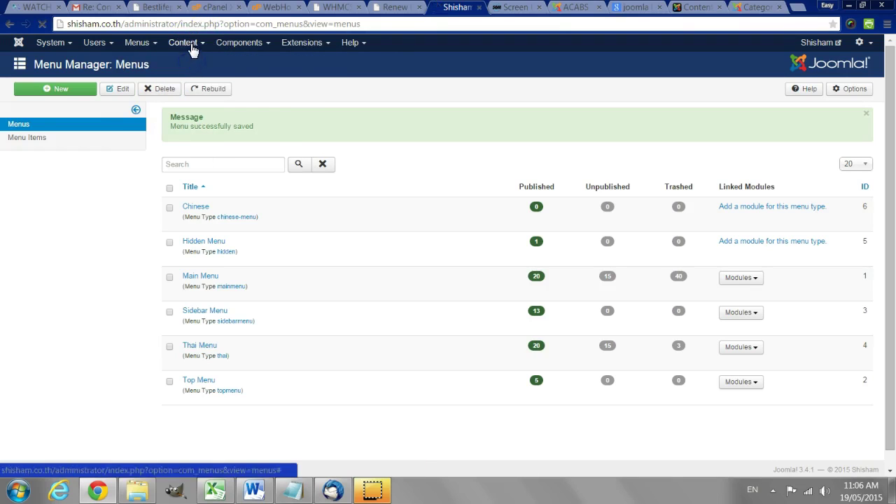
Step: Create and save the article 'Test Chinese Home page' with language set to Chinese
click(76, 91)
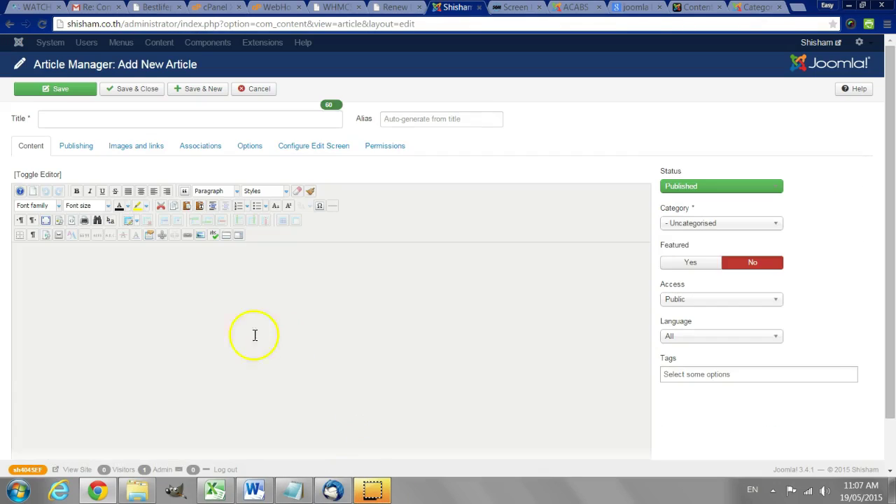
click(132, 122)
text(Tes)
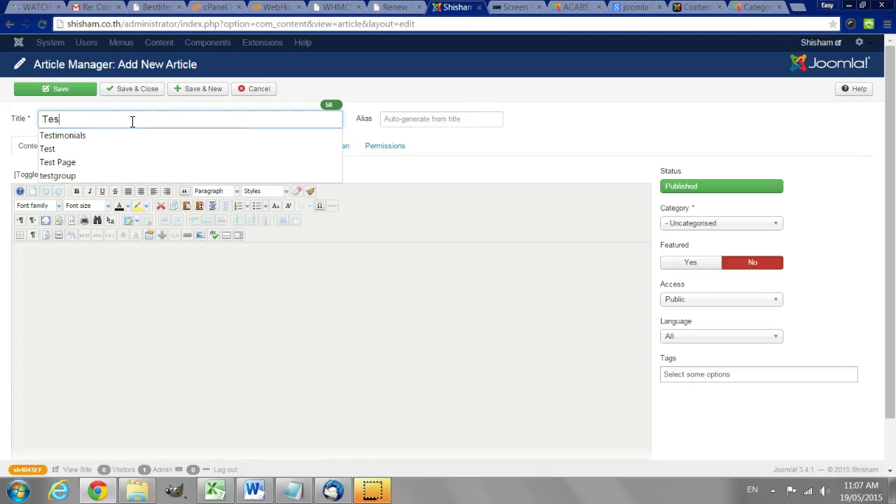
text(t Chinese Home page)
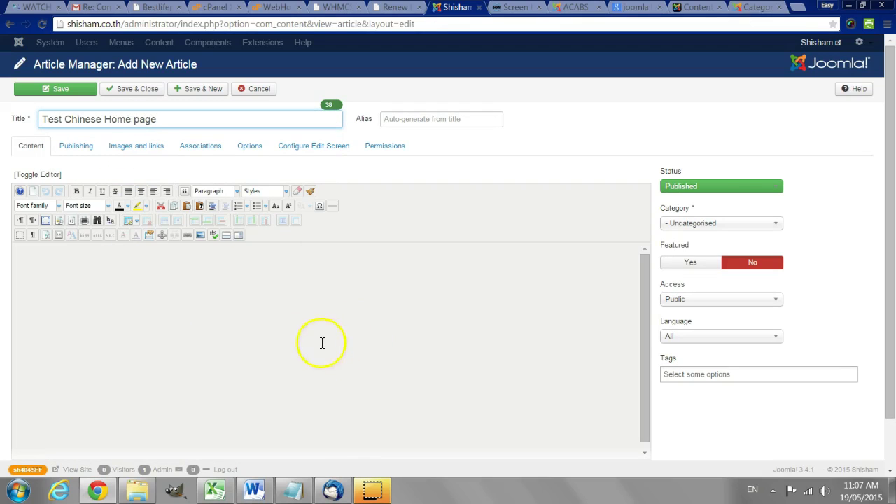
click(315, 338)
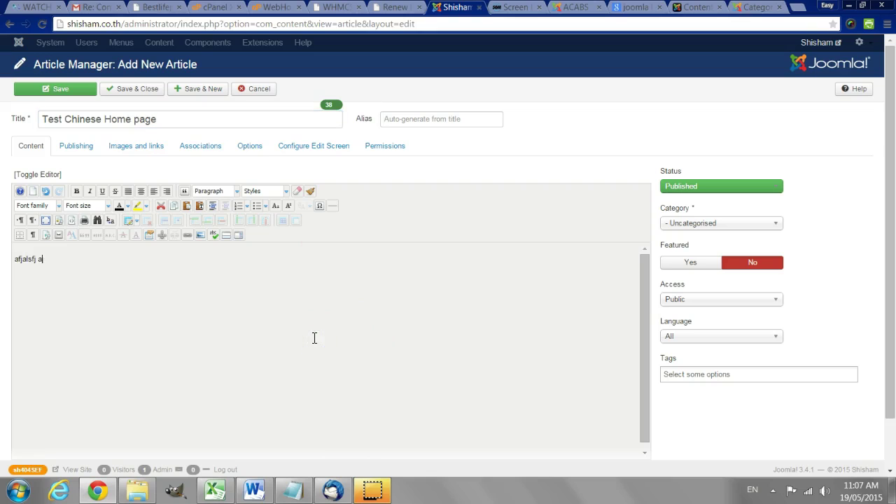
click(685, 339)
click(688, 366)
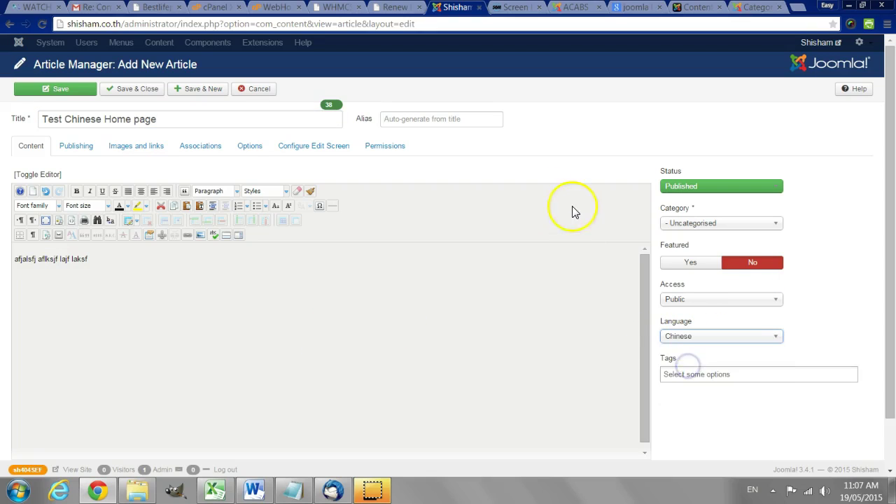
click(136, 89)
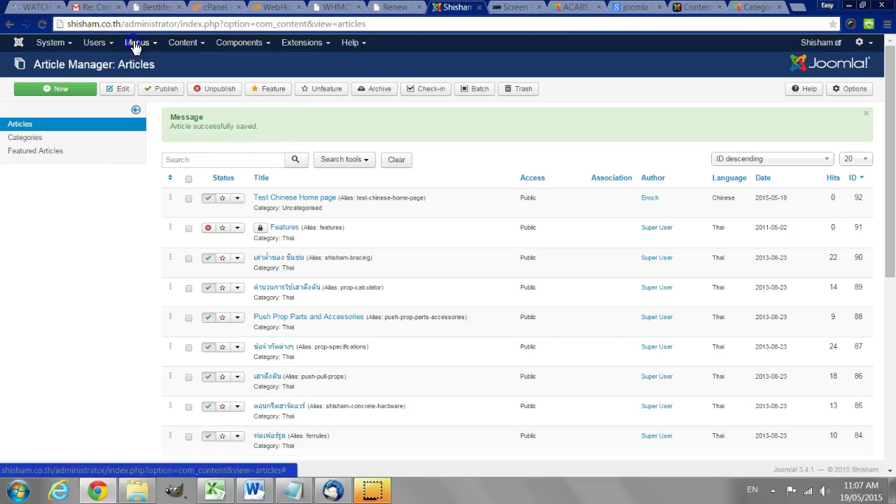
Step: Start a new menu item in the Chinese menu
click(136, 43)
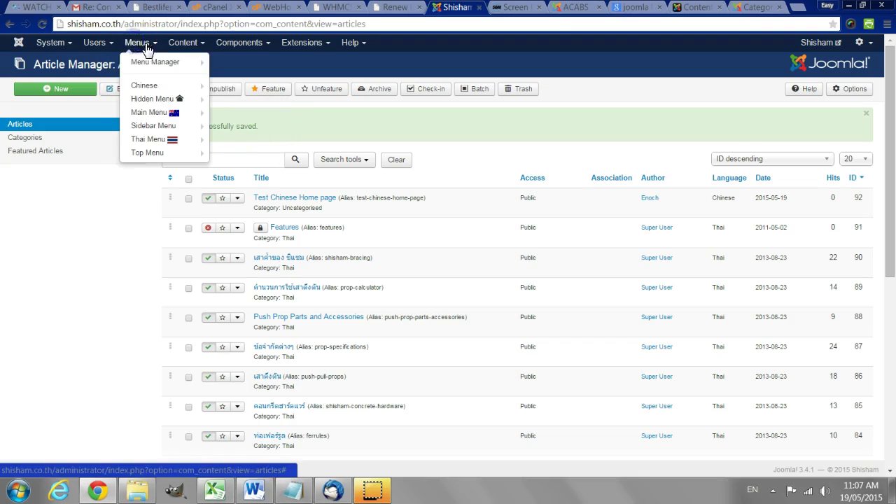
mouse_move(144, 85)
click(258, 85)
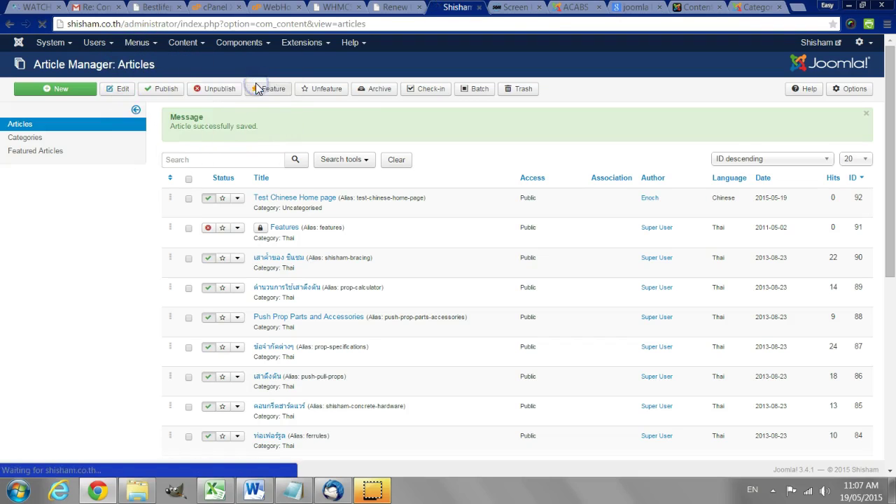
Step: Make the item a Single Article page showing 'Test Chinese Home page'
click(225, 174)
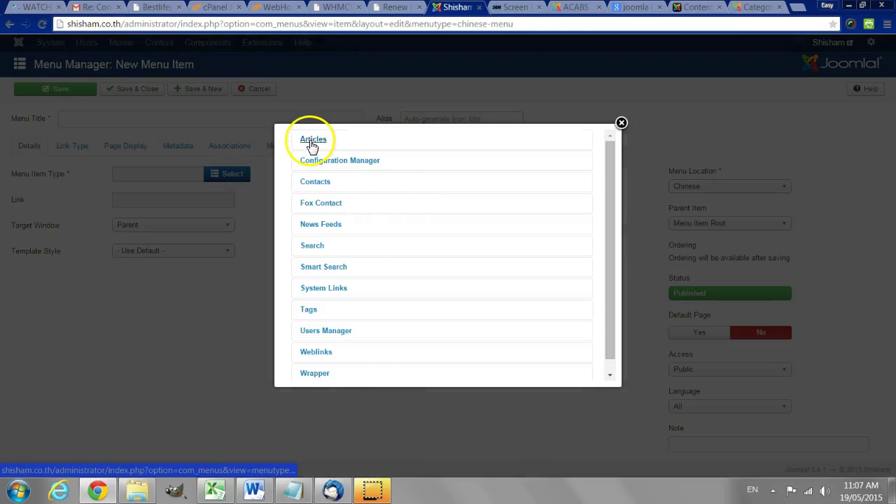
click(312, 144)
click(340, 302)
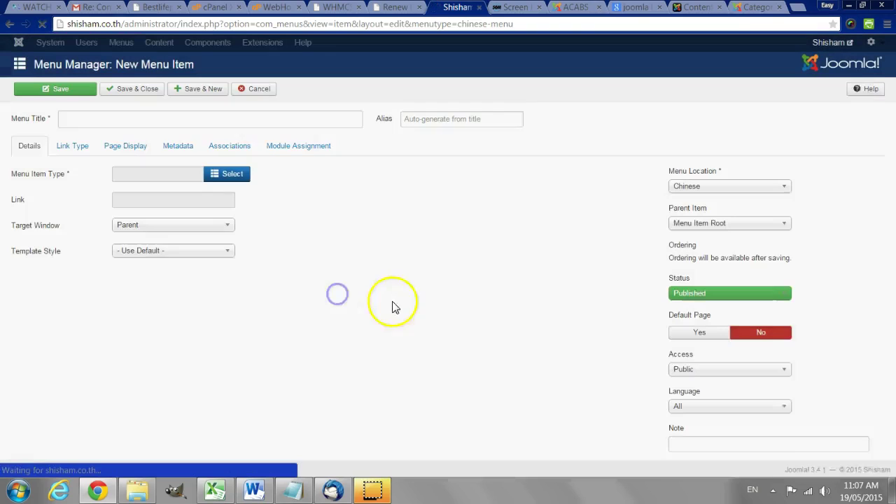
click(231, 200)
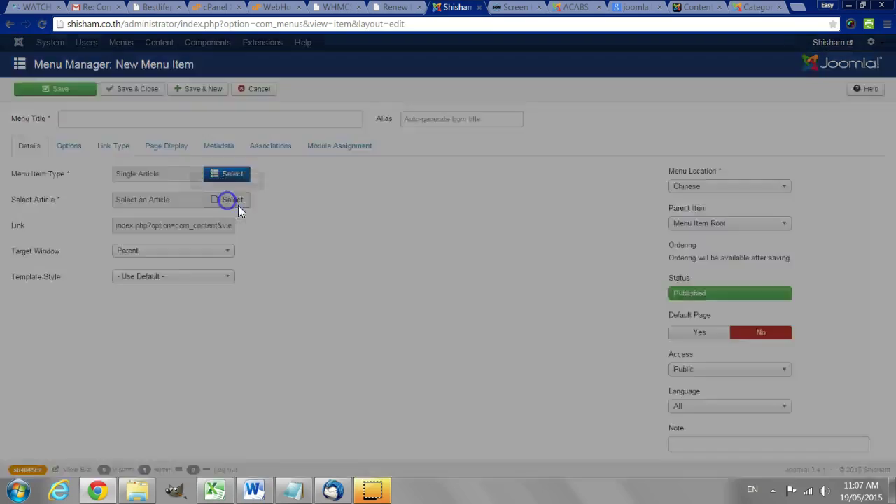
click(260, 198)
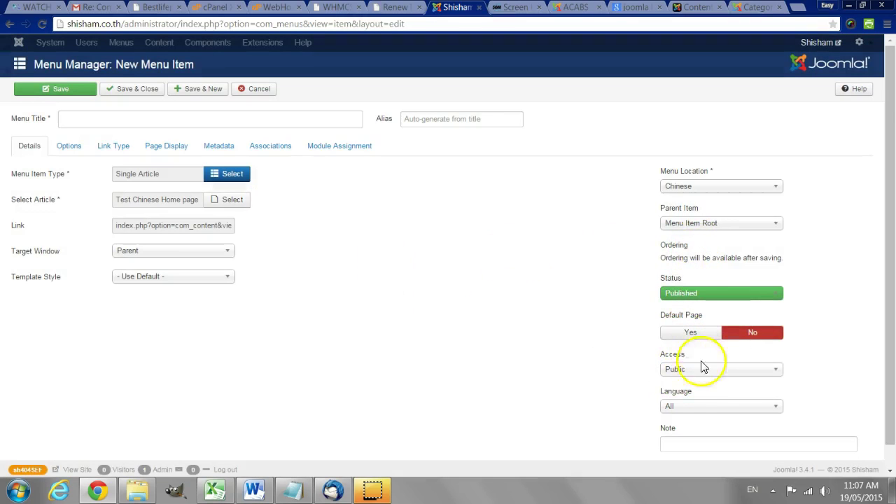
Step: Set the item's language to Chinese, make it the default page, and title it 'Home'
click(697, 409)
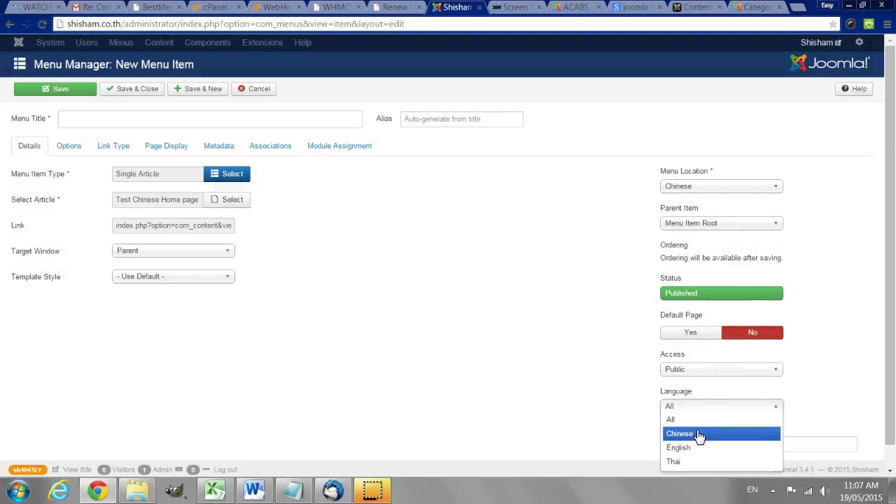
click(700, 432)
click(688, 332)
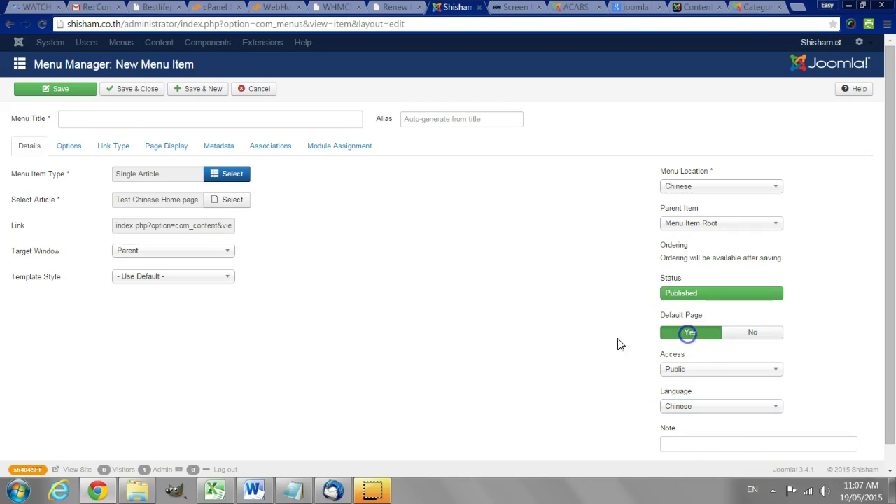
click(104, 122)
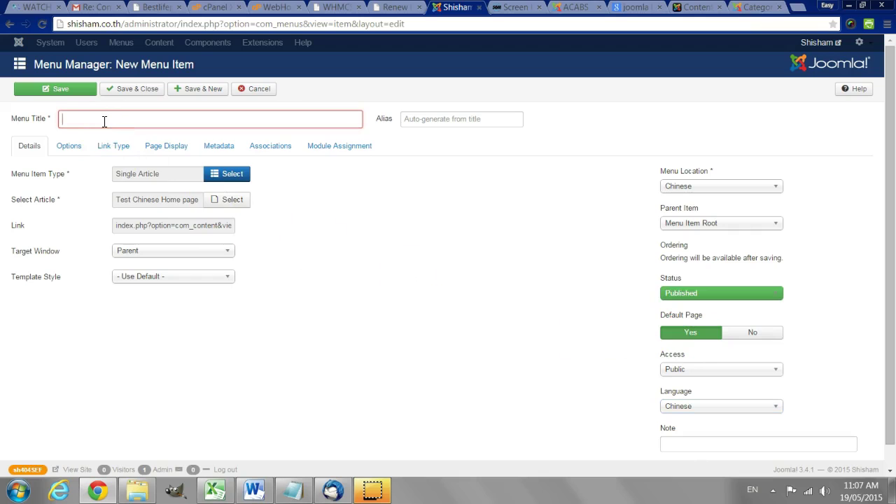
text(Home)
click(382, 226)
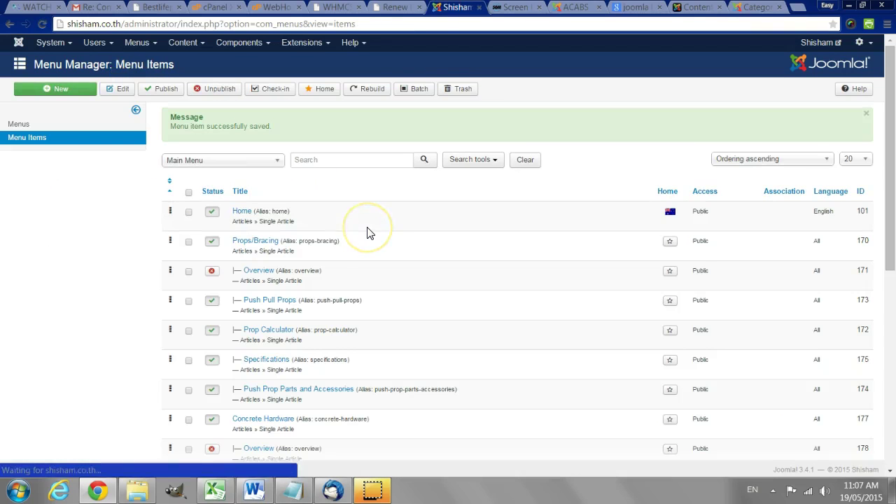
Step: Open the Plugin Manager and filter the plugins by 'la'
click(136, 43)
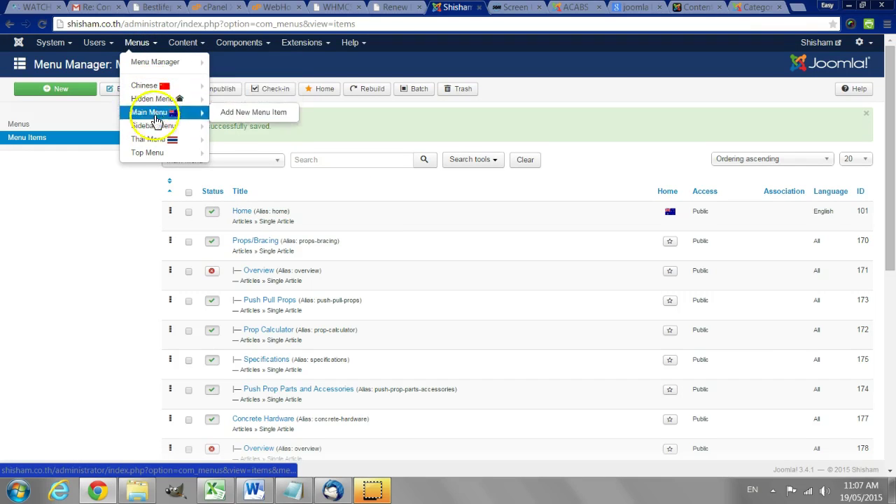
mouse_move(161, 89)
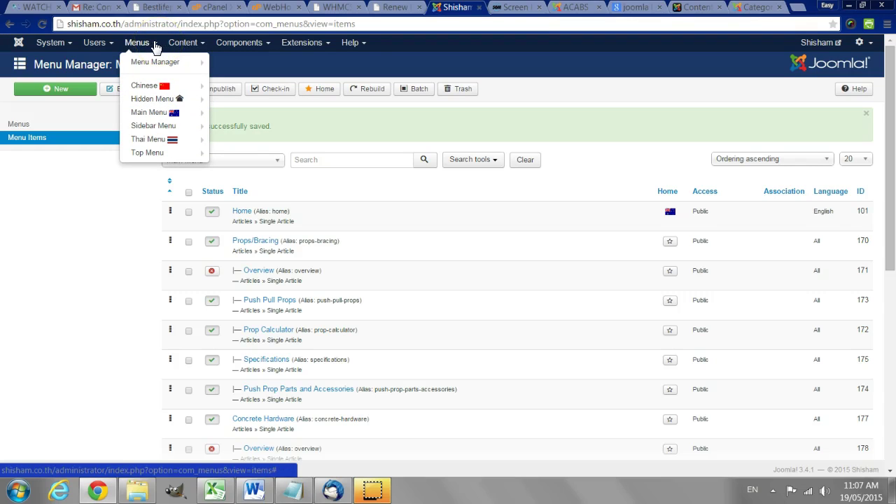
mouse_move(301, 44)
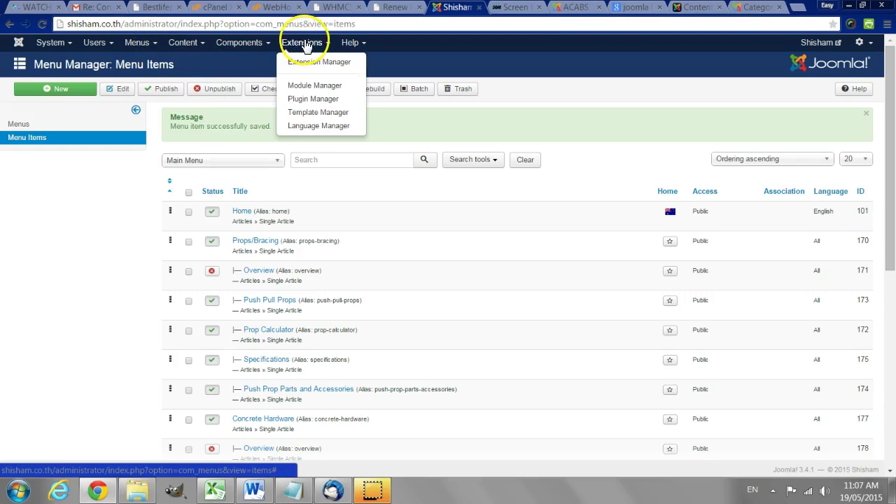
click(308, 101)
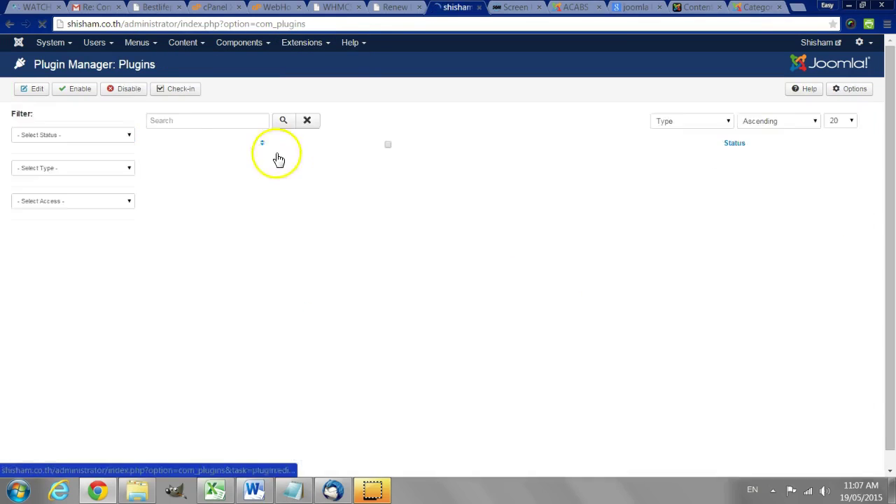
click(214, 122)
text(lang)
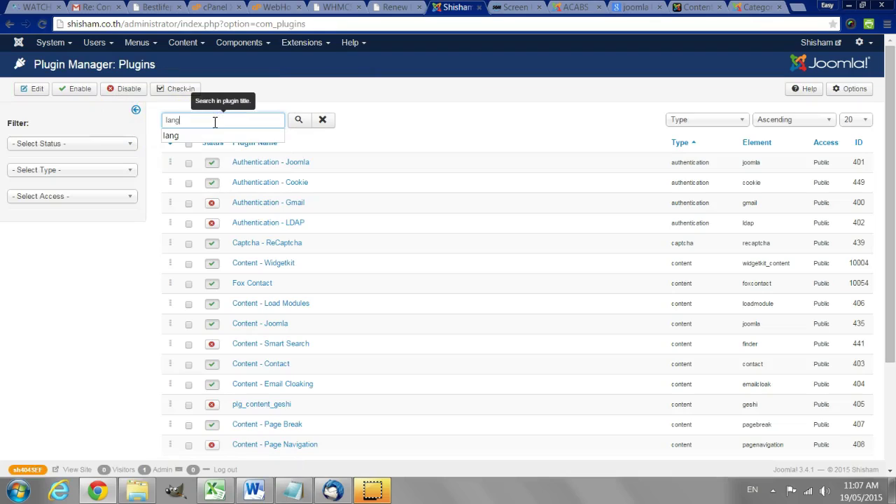
key(Return)
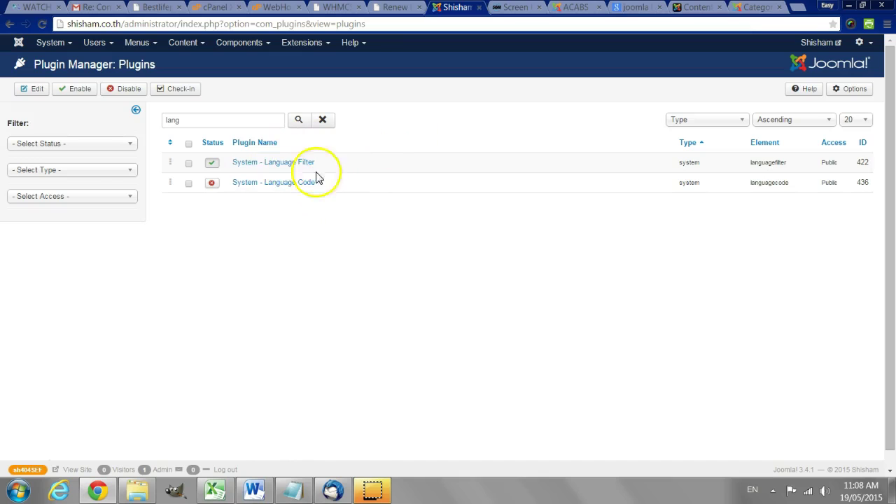
Step: Open System - Language Filter and keep Site Language for new visitors
click(276, 163)
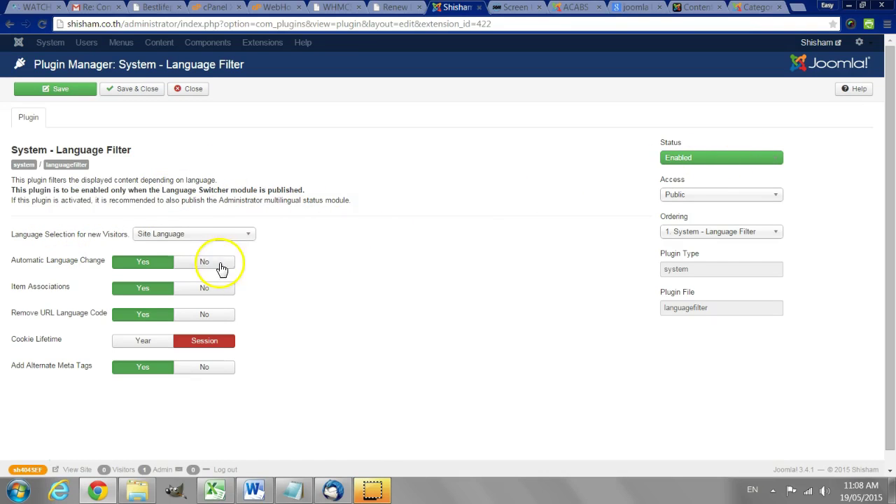
click(161, 234)
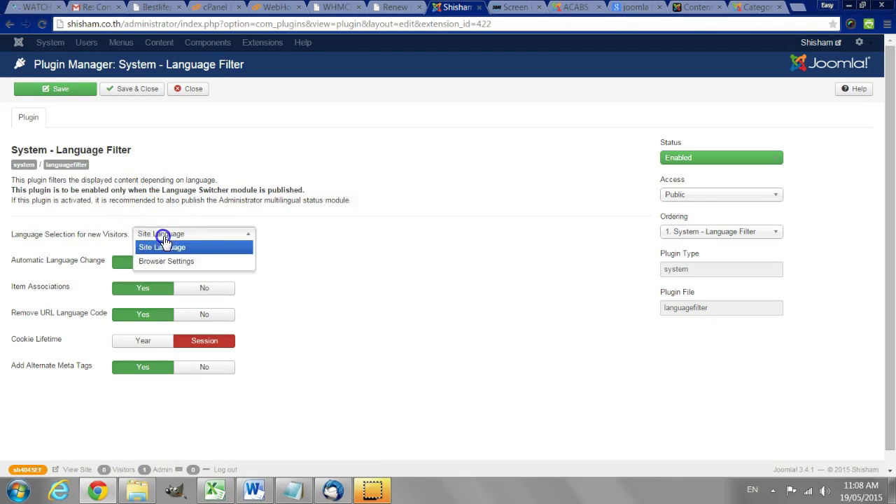
click(348, 229)
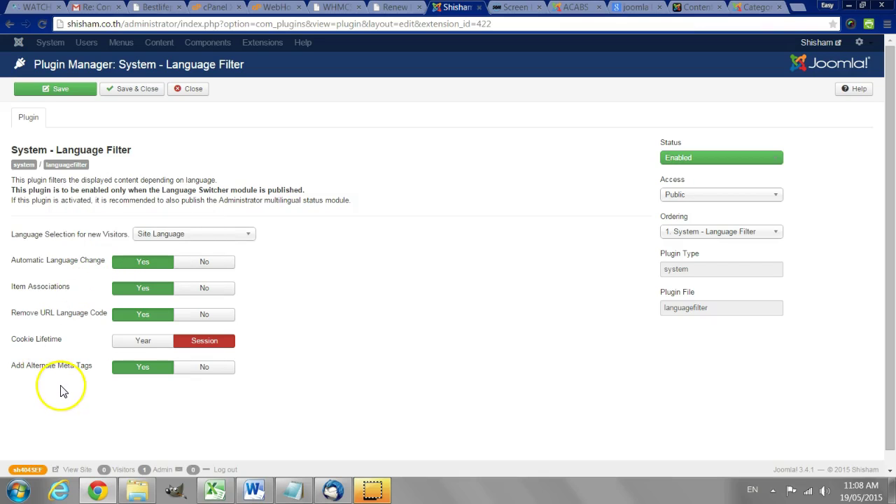
click(164, 238)
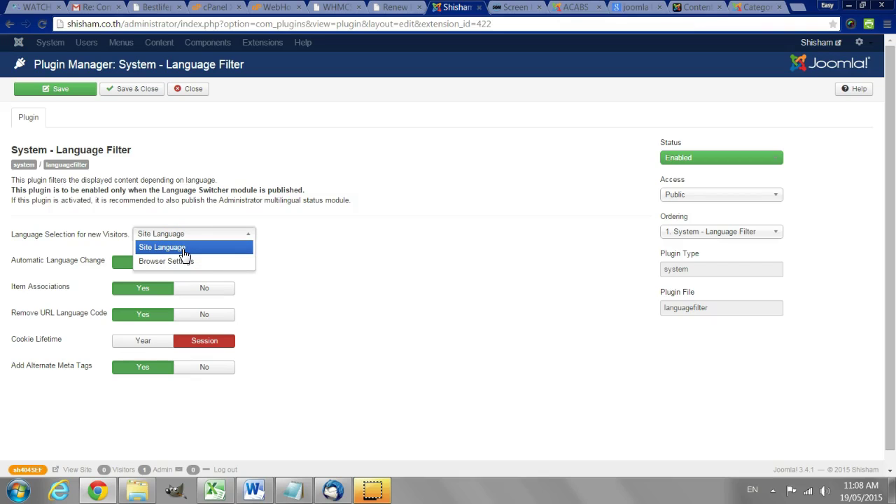
click(312, 250)
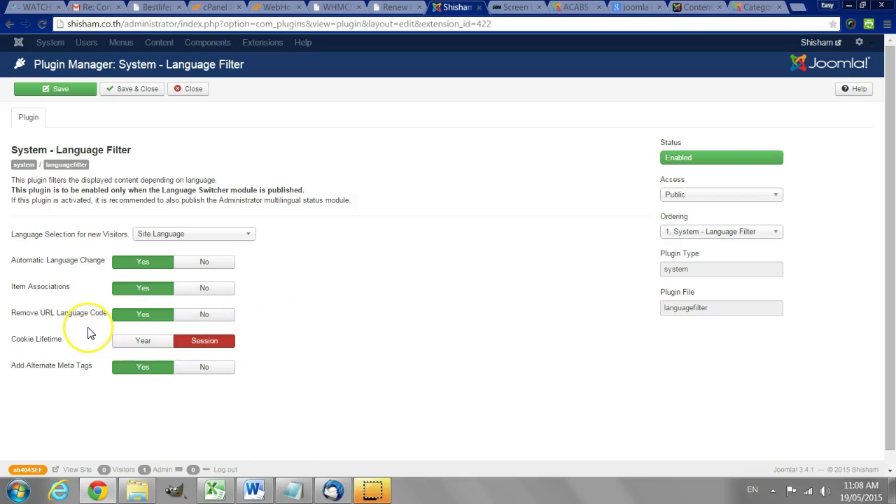
mouse_move(89, 318)
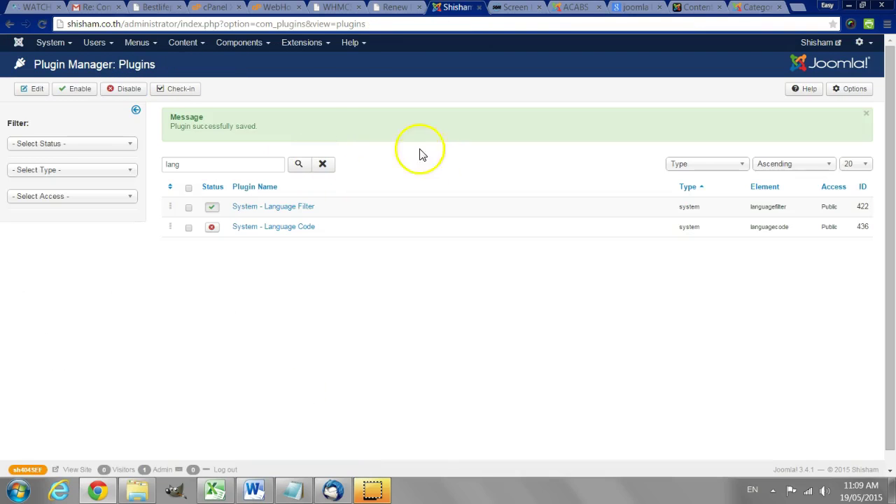
Step: Open the Language Switcher module from the Module Manager, review its settings and save it
click(315, 43)
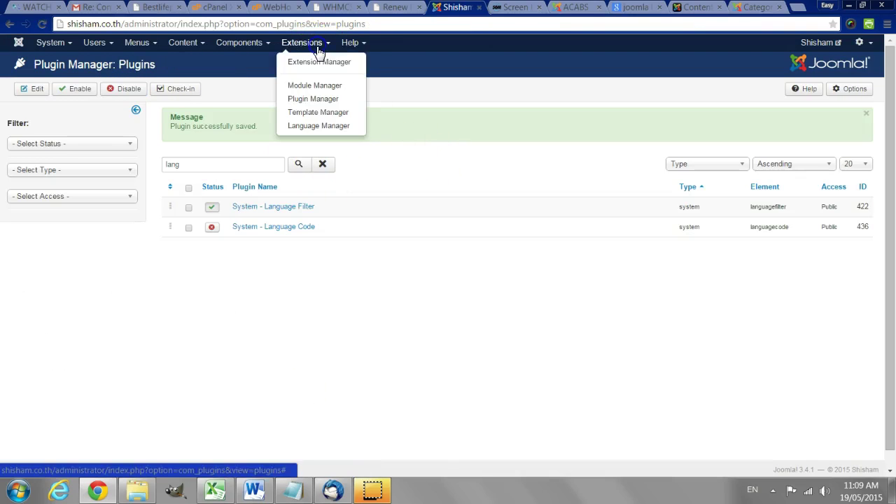
click(315, 86)
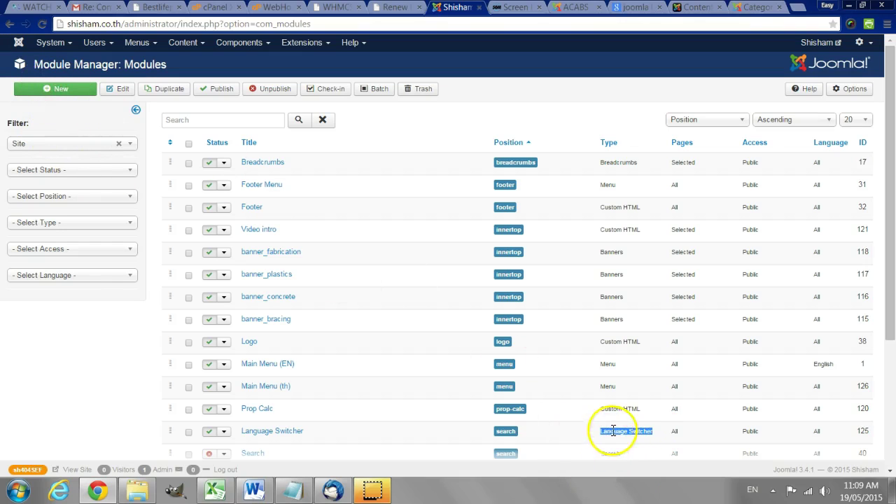
click(261, 430)
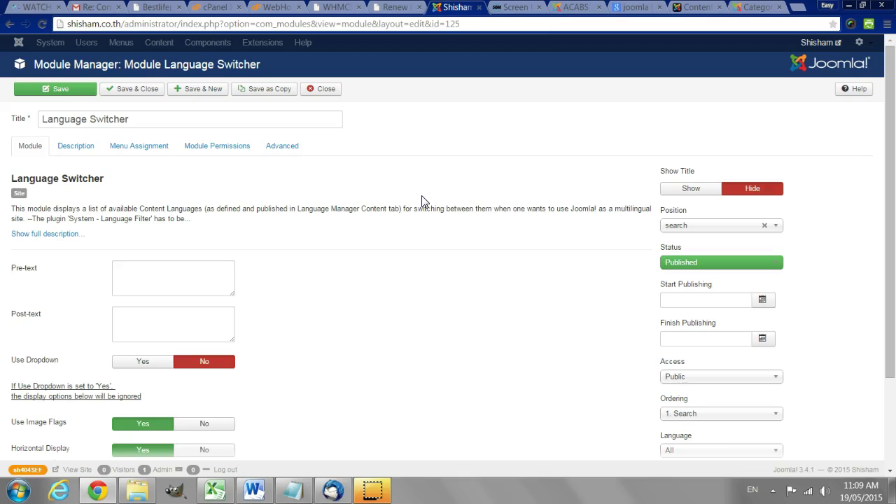
scroll(341, 260, down, 3)
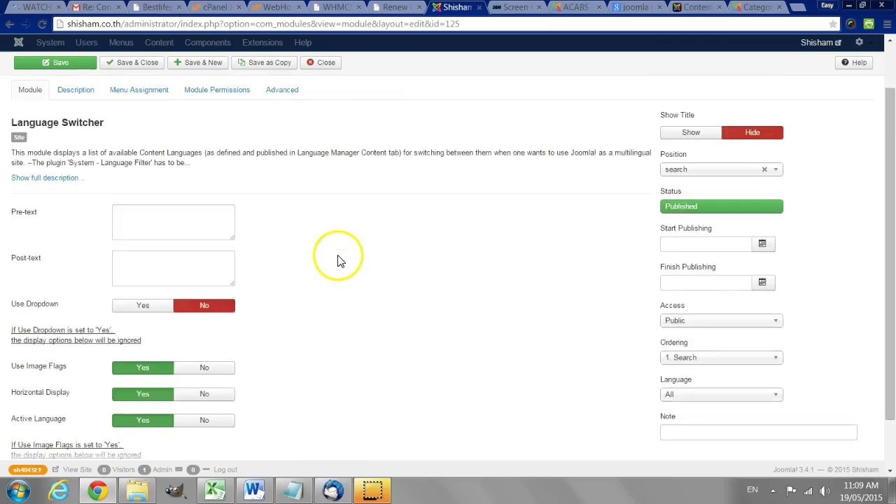
mouse_move(46, 315)
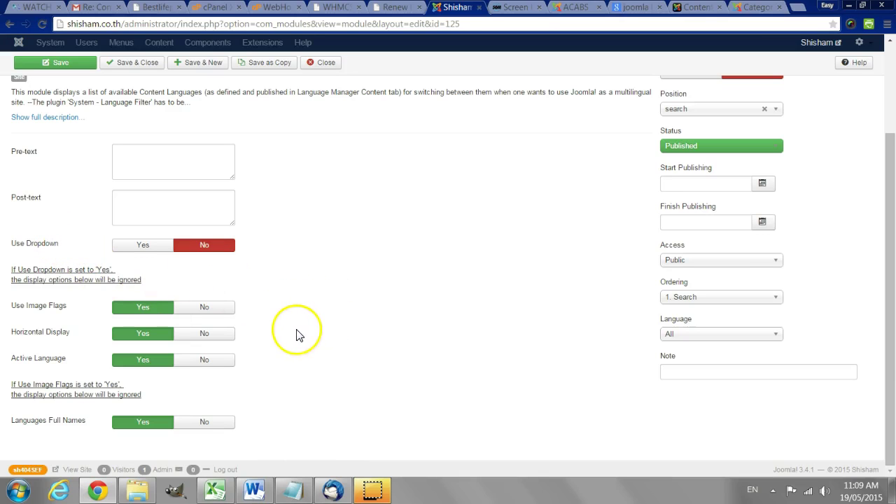
scroll(296, 334, up, 2)
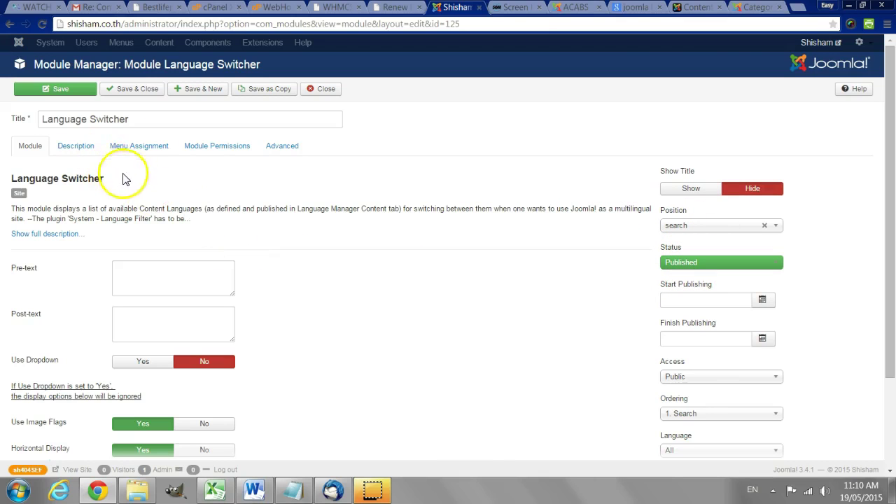
click(124, 90)
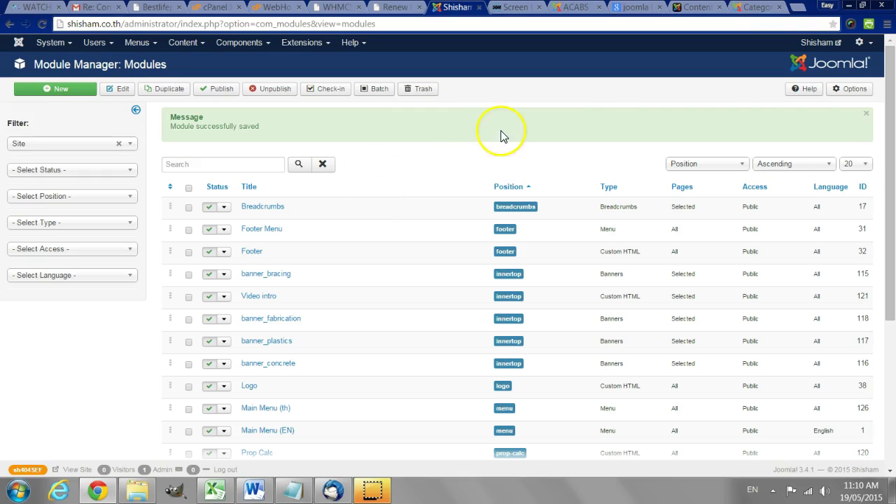
Step: View the live site, switch it to Chinese via the flag, then return to the admin tab
click(824, 48)
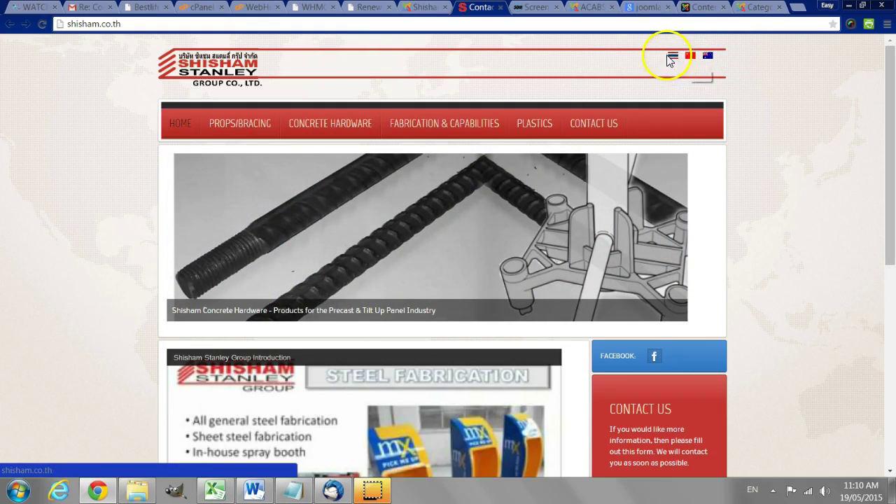
click(691, 58)
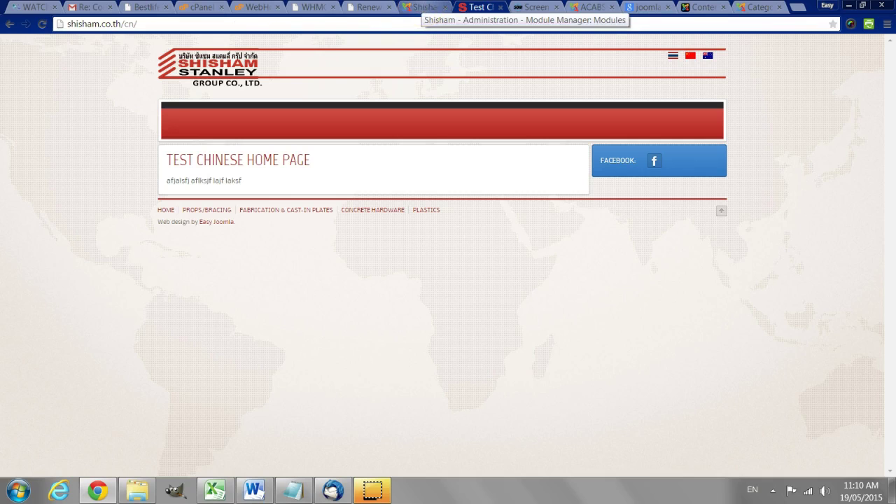
click(424, 7)
scroll(441, 231, down, 3)
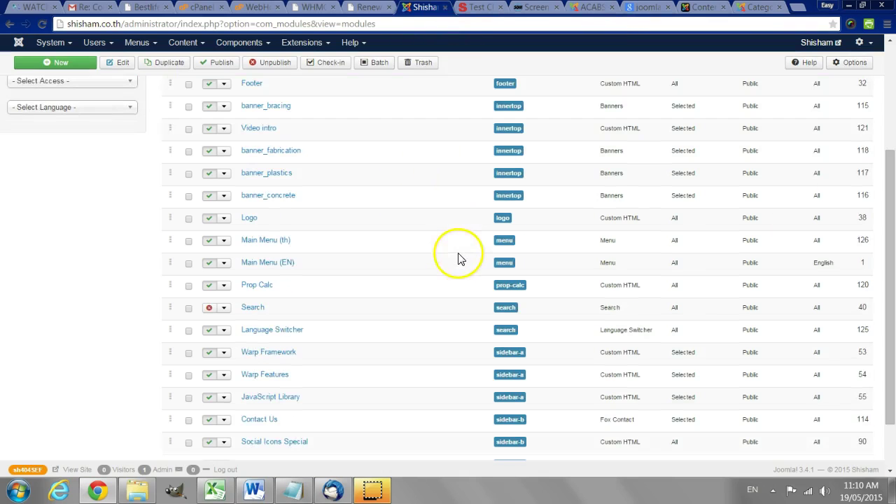
scroll(441, 259, up, 5)
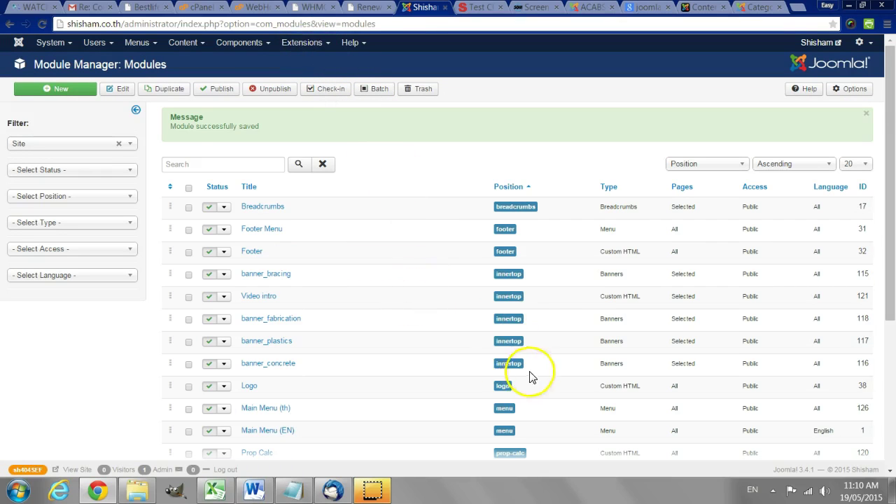
scroll(490, 364, down, 2)
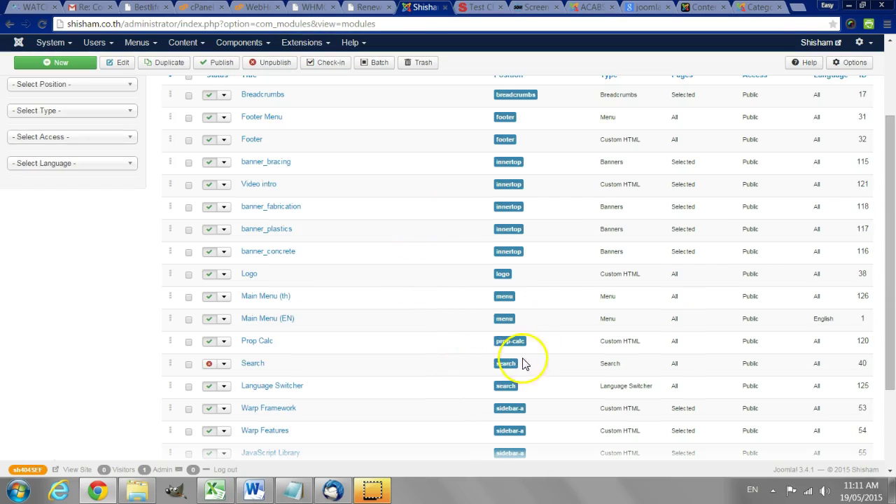
click(272, 327)
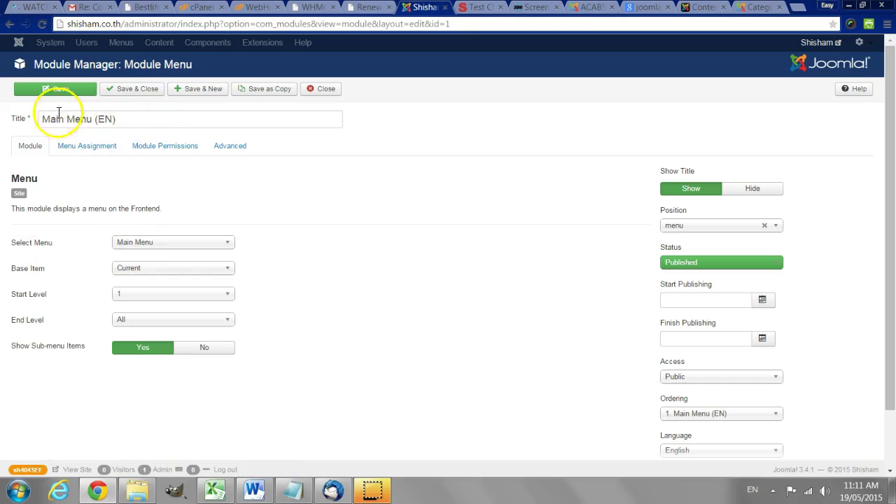
click(89, 147)
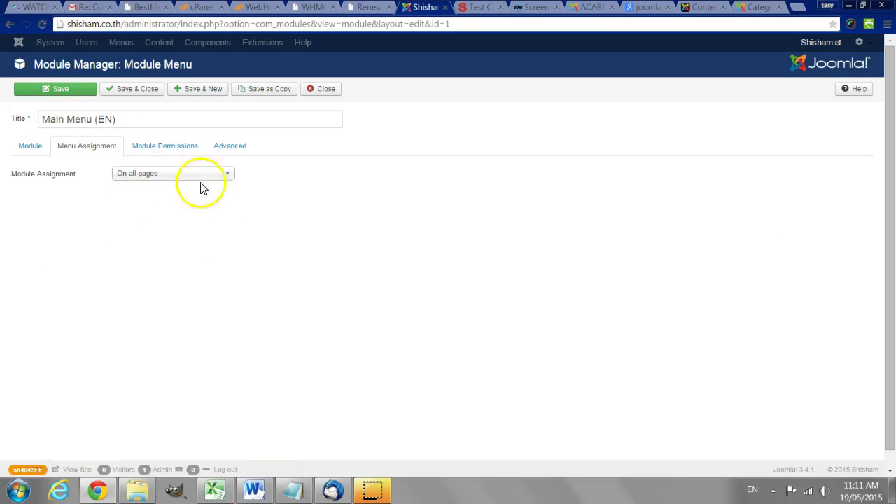
click(32, 146)
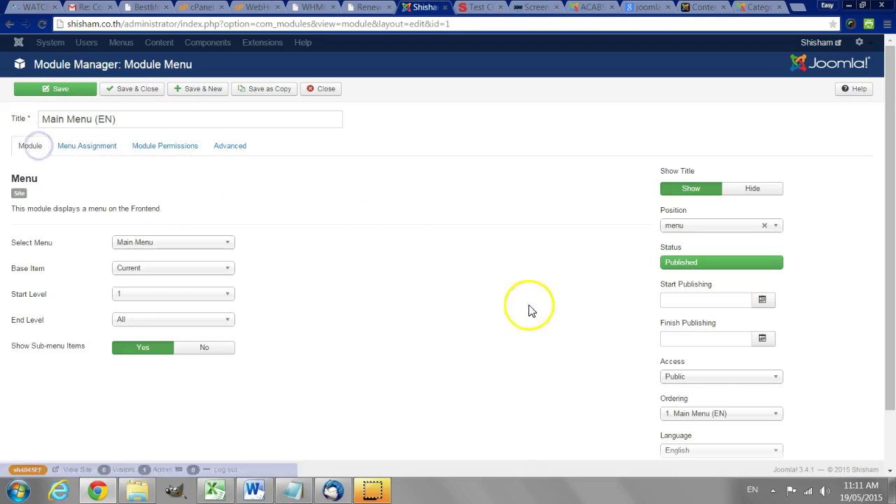
scroll(530, 310, down, 2)
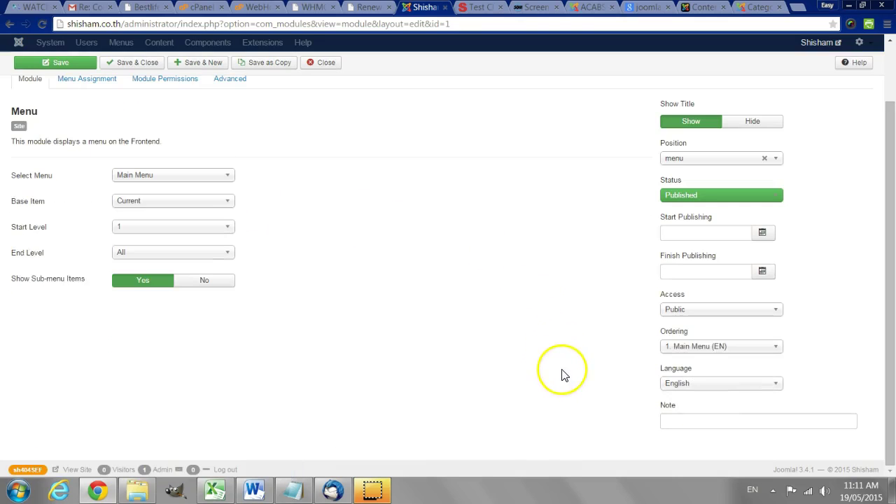
click(680, 388)
click(612, 381)
scroll(376, 288, up, 1)
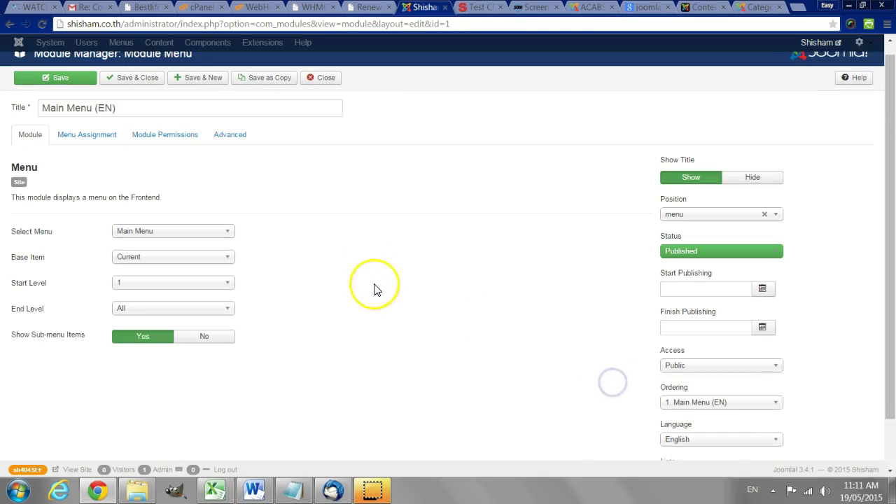
click(323, 89)
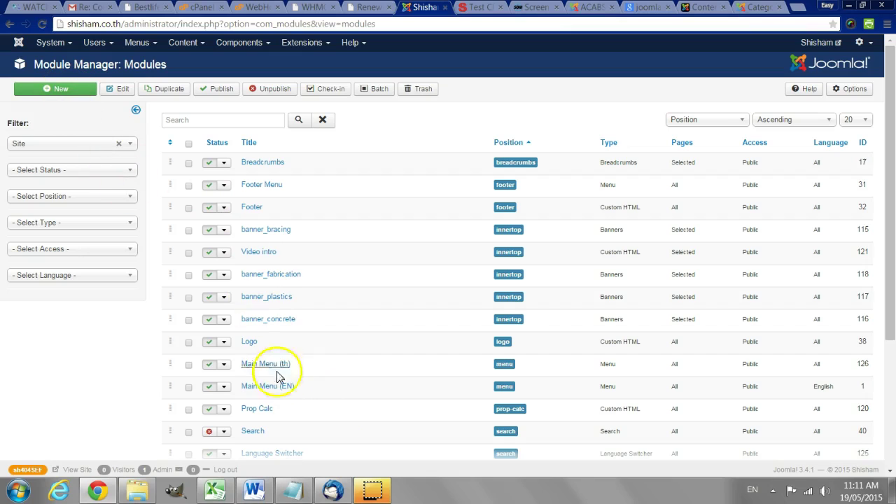
Step: Duplicate the Main Menu (th) module and rename the copy to Main Menu (ch)
click(189, 365)
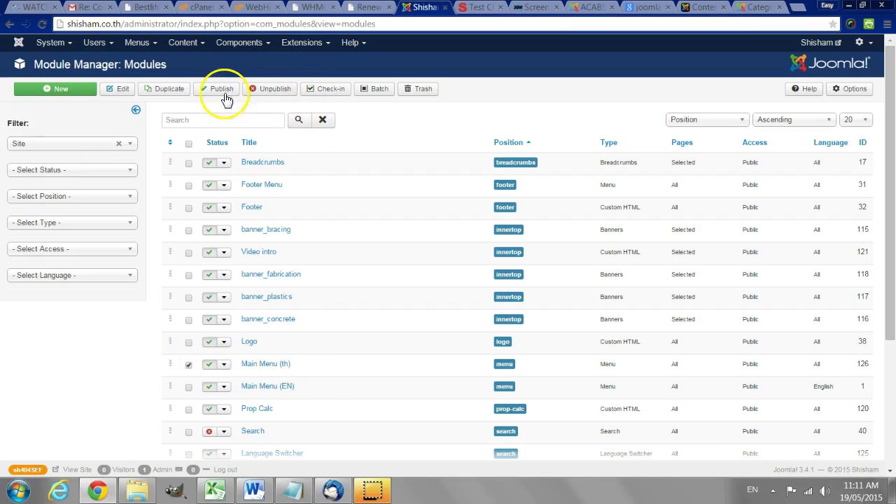
click(157, 89)
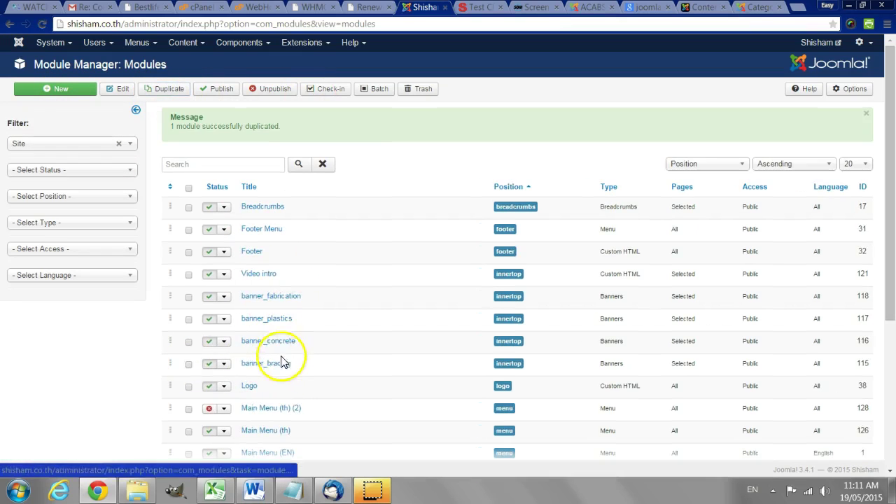
click(280, 413)
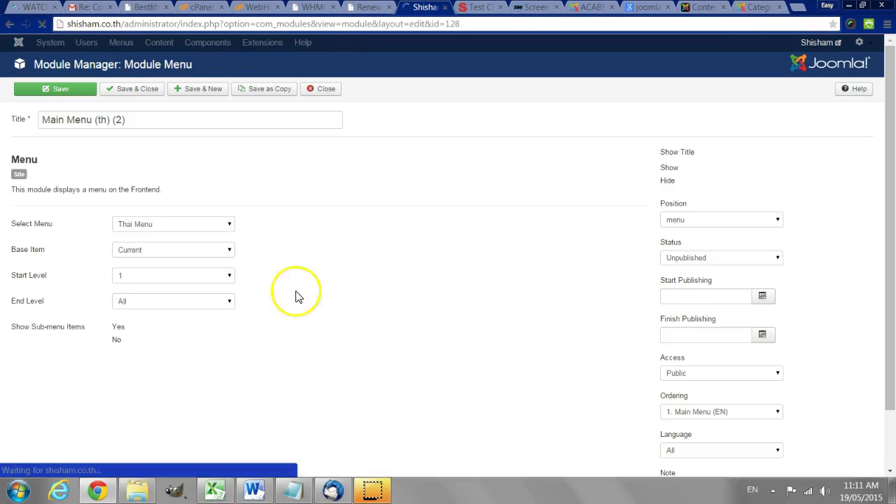
click(100, 120)
double_click(100, 119)
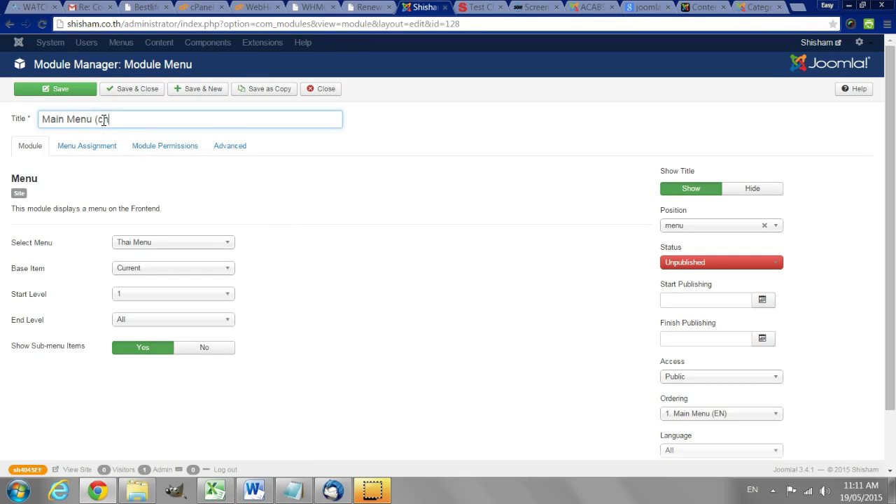
Step: Set the copy to the Chinese menu, Published, language Chinese, and save it
click(172, 242)
click(165, 262)
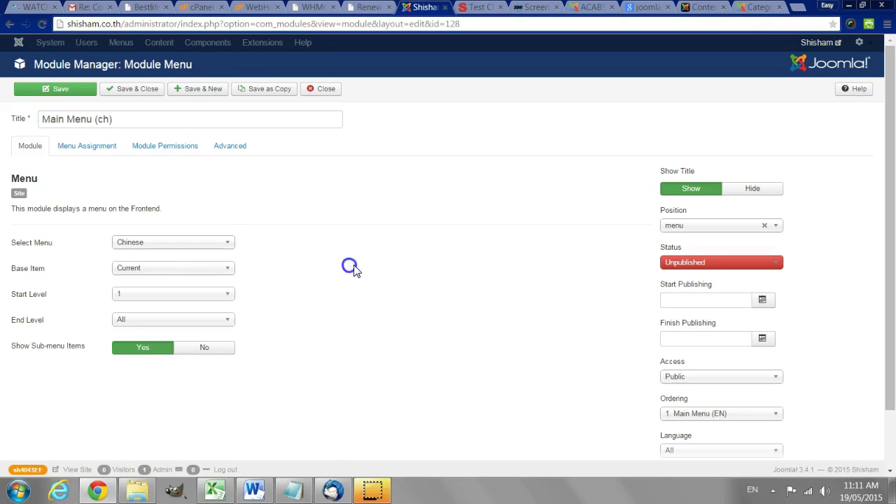
click(690, 262)
click(690, 276)
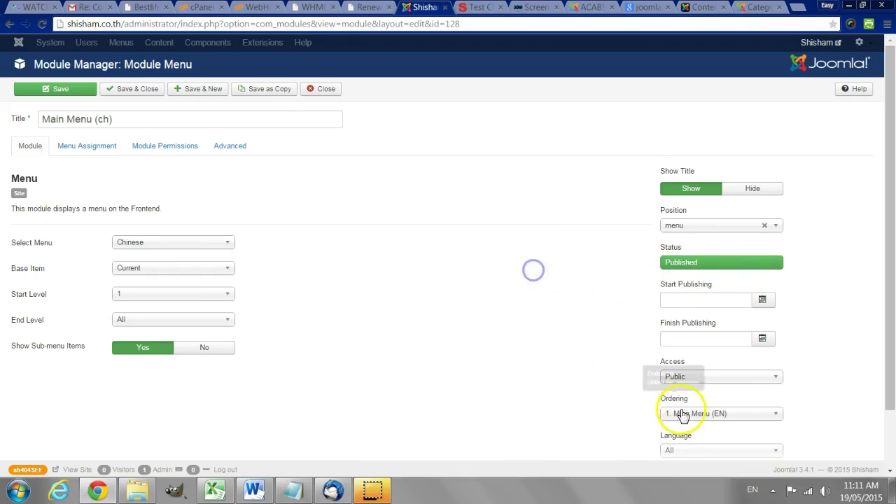
scroll(700, 406, down, 2)
click(694, 382)
click(692, 413)
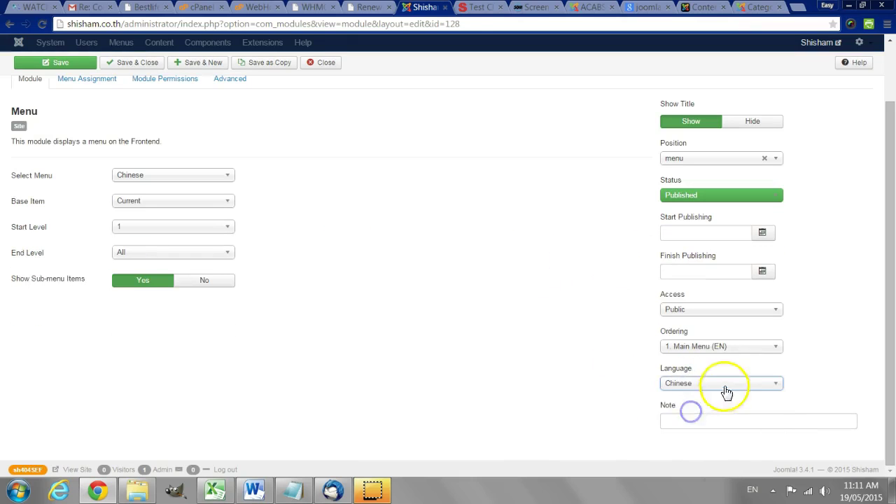
click(420, 336)
scroll(420, 336, up, 2)
click(82, 147)
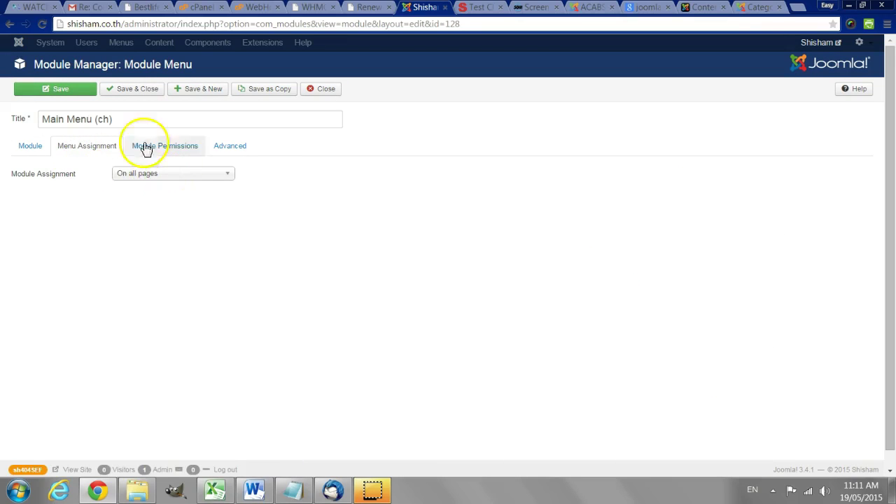
click(123, 91)
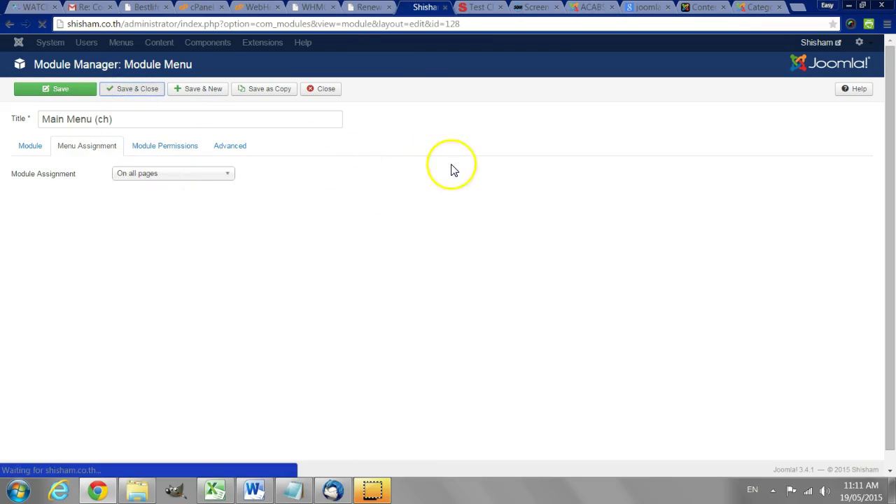
click(480, 7)
Step: Reload the /cn/ page so it shows the Chinese main menu with its Home item
click(472, 26)
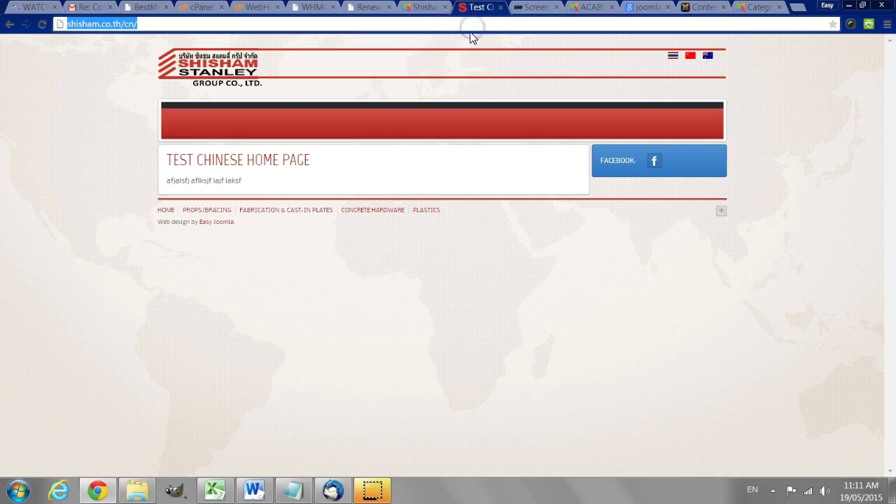
key(Return)
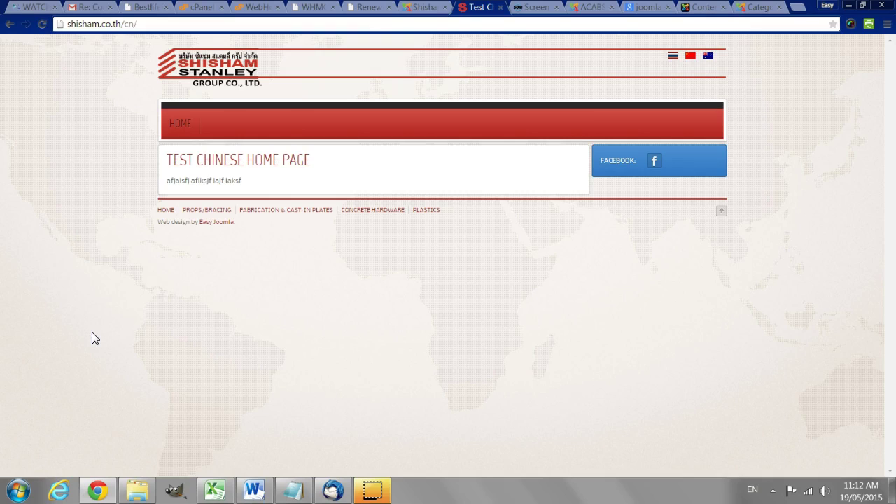
click(31, 463)
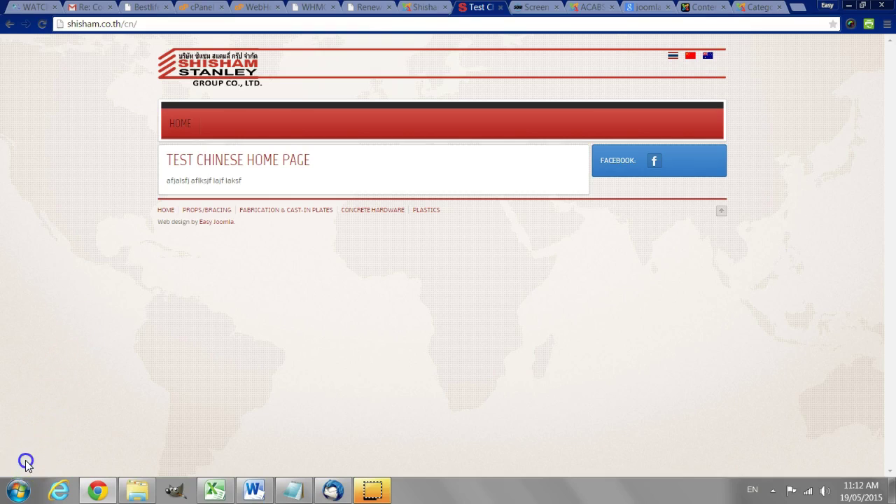